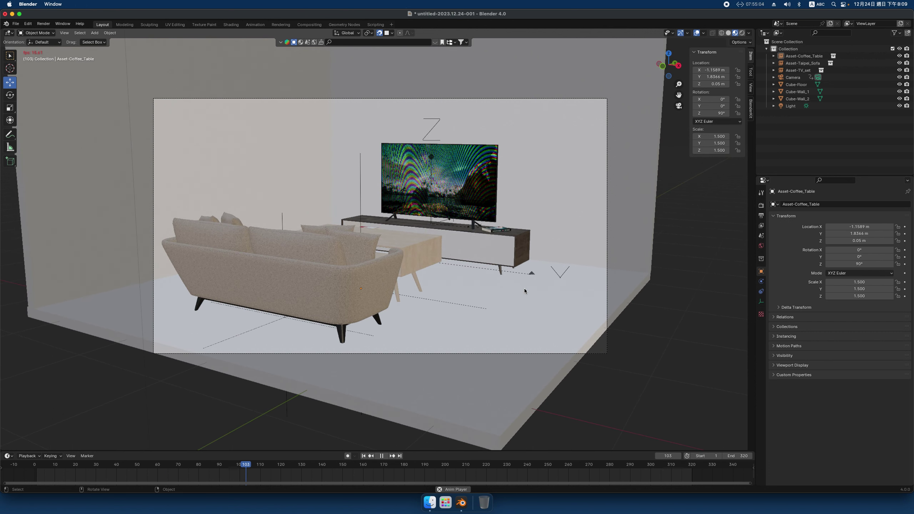
- Stop the camera animation at frame 124 and bring up the Editor Type list
{"action": "key", "text": "space"}
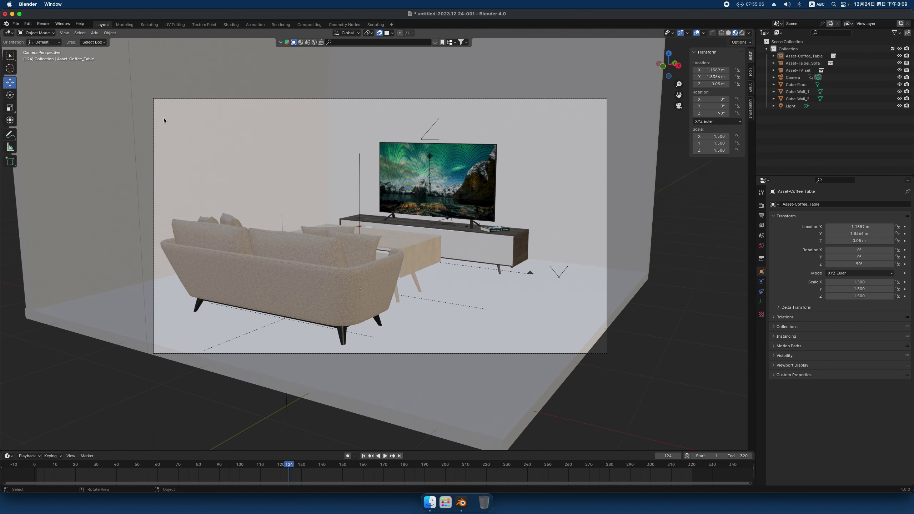
{"action": "left_click", "coordinate": [9, 33]}
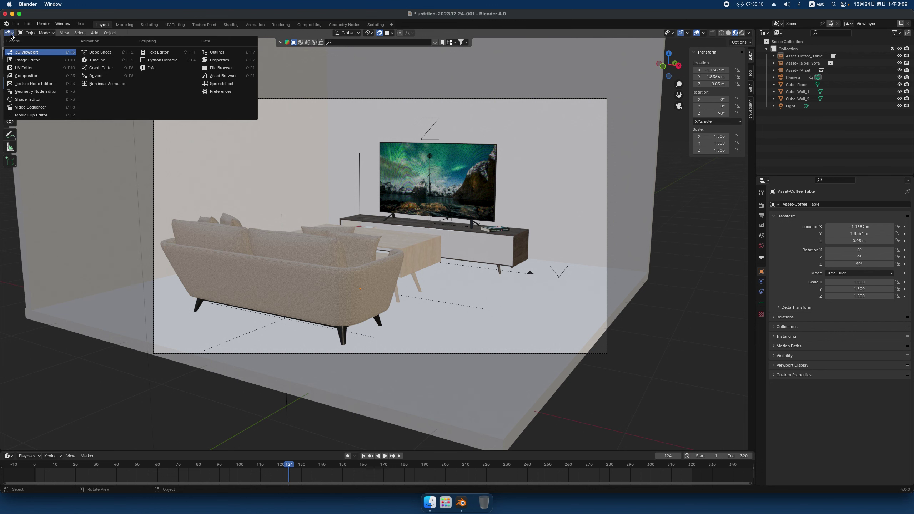
- Switch the 3D view to an Asset Browser filtered to the Blender_Asset_Browser library
{"action": "left_click", "coordinate": [237, 79]}
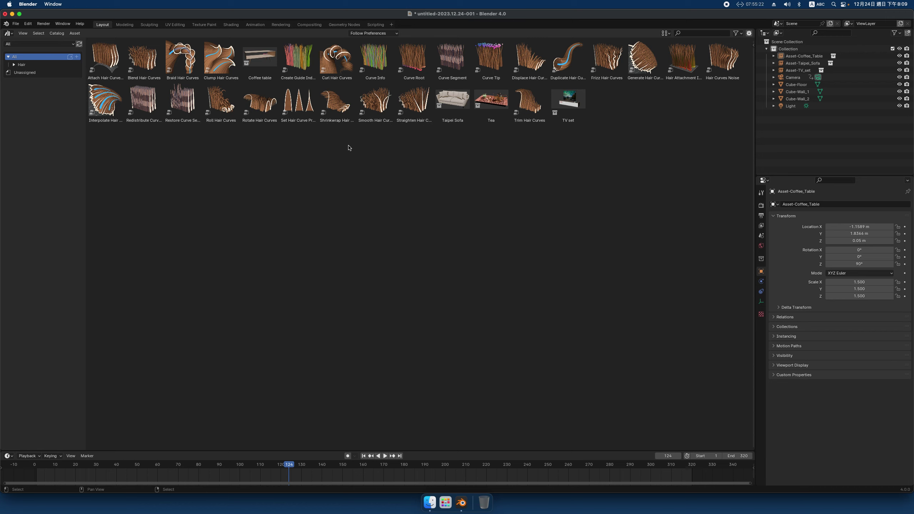
{"action": "left_click", "coordinate": [53, 45]}
{"action": "left_click", "coordinate": [47, 100]}
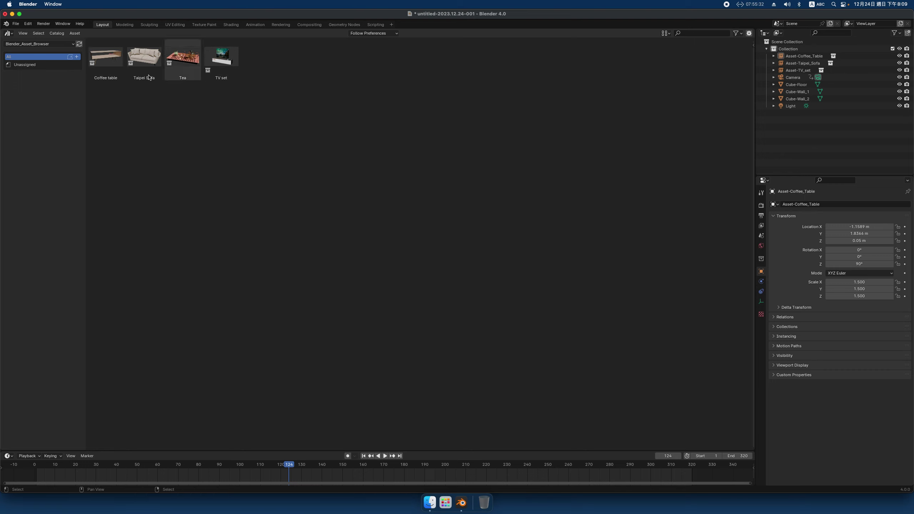
- Open the Blender Preferences window, centred and enlarged
{"action": "left_click", "coordinate": [28, 23]}
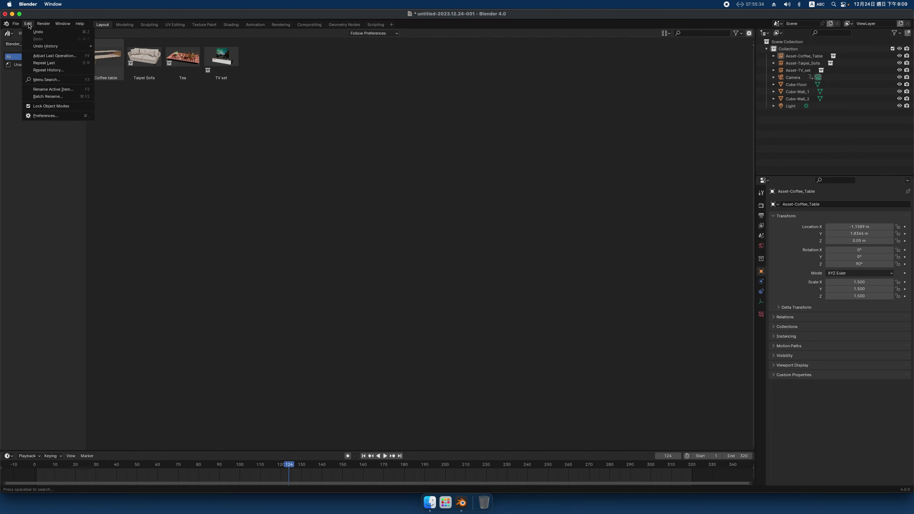
{"action": "left_click", "coordinate": [60, 119]}
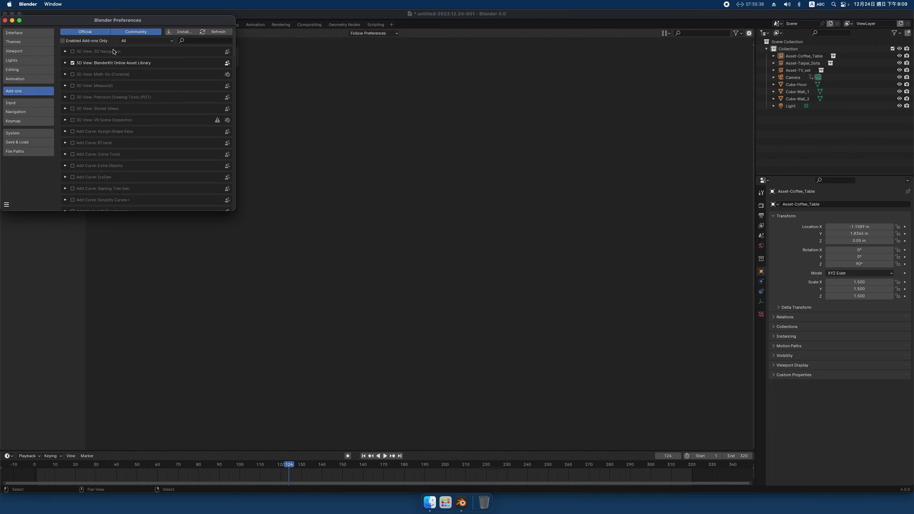
{"action": "left_click_drag", "start_coordinate": [119, 22], "coordinate": [218, 54]}
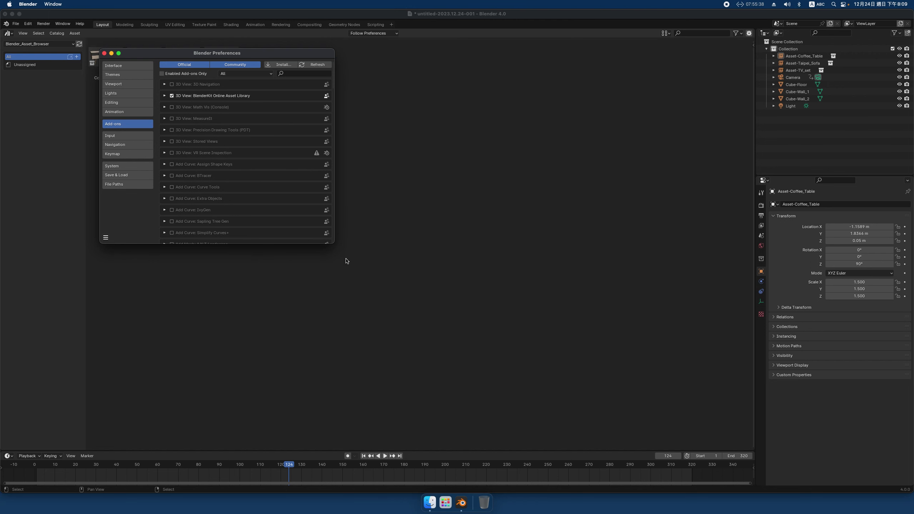
{"action": "left_click_drag", "start_coordinate": [334, 243], "coordinate": [496, 365]}
- Check the User Library and Blender_Asset_Browser paths under File Paths, then open that folder in Finder
{"action": "left_click", "coordinate": [121, 186]}
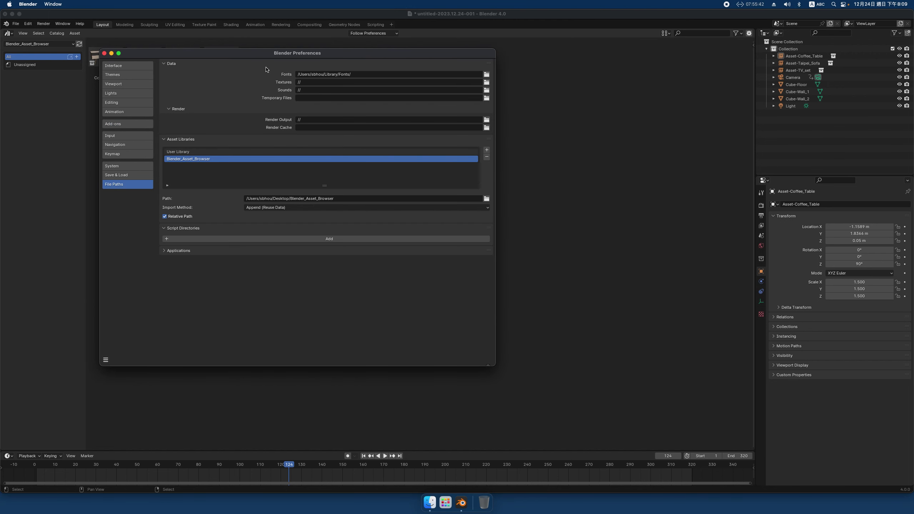
{"action": "left_click", "coordinate": [218, 152]}
{"action": "left_click", "coordinate": [220, 153]}
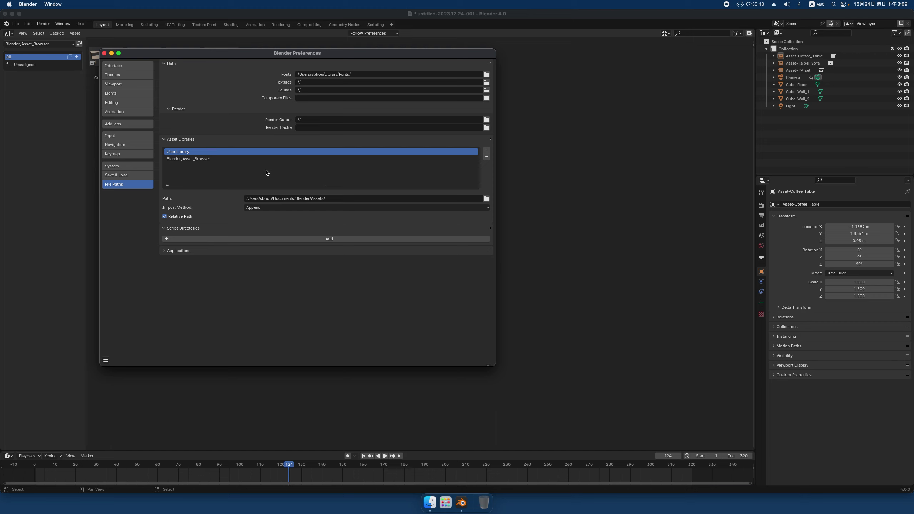
{"action": "left_click", "coordinate": [221, 160]}
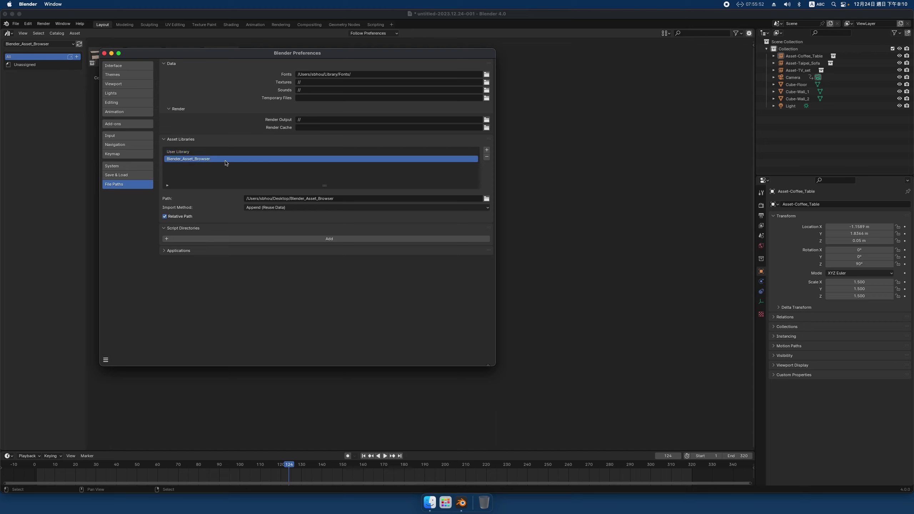
{"action": "left_click", "coordinate": [430, 503]}
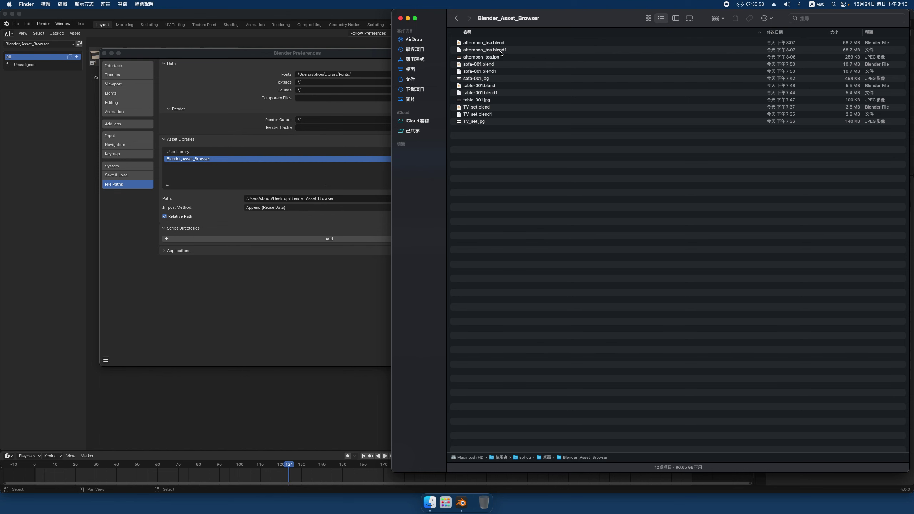
- Trash the four .blend1 backups (table-001, TV_set, sofa-001, afternoon_tea) from Blender_Asset_Browser
{"action": "left_click", "coordinate": [456, 18]}
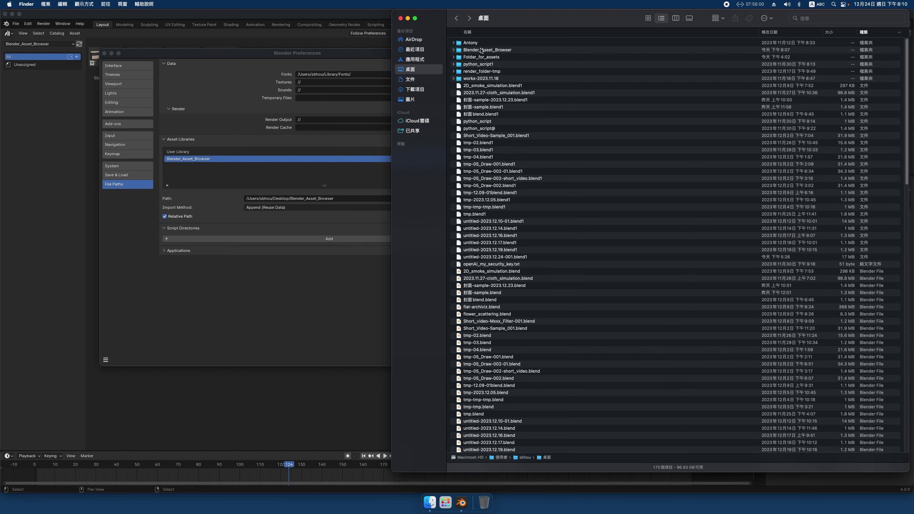
{"action": "double_click", "coordinate": [498, 50]}
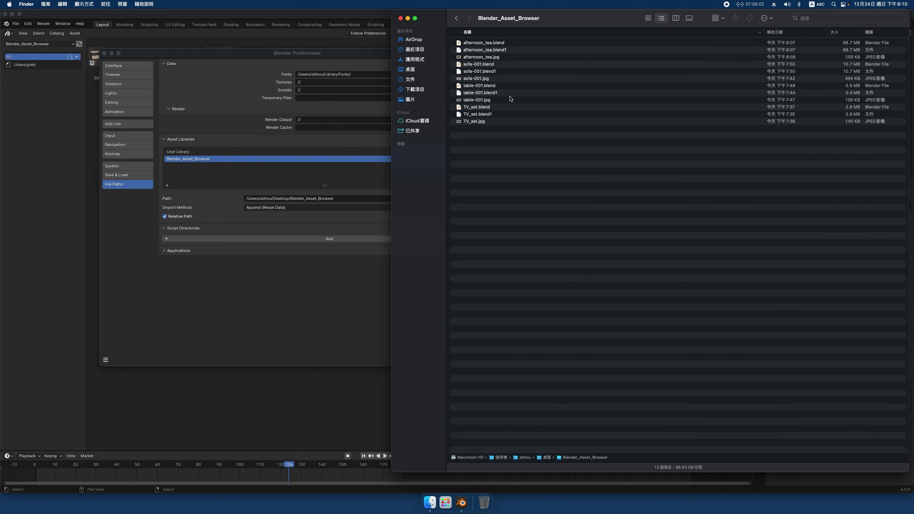
{"action": "left_click", "coordinate": [508, 94]}
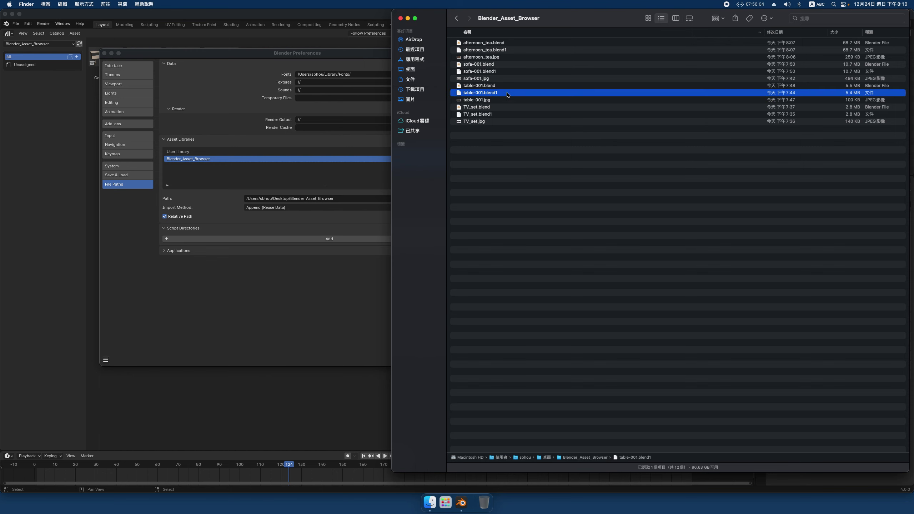
{"action": "right_click", "coordinate": [505, 94]}
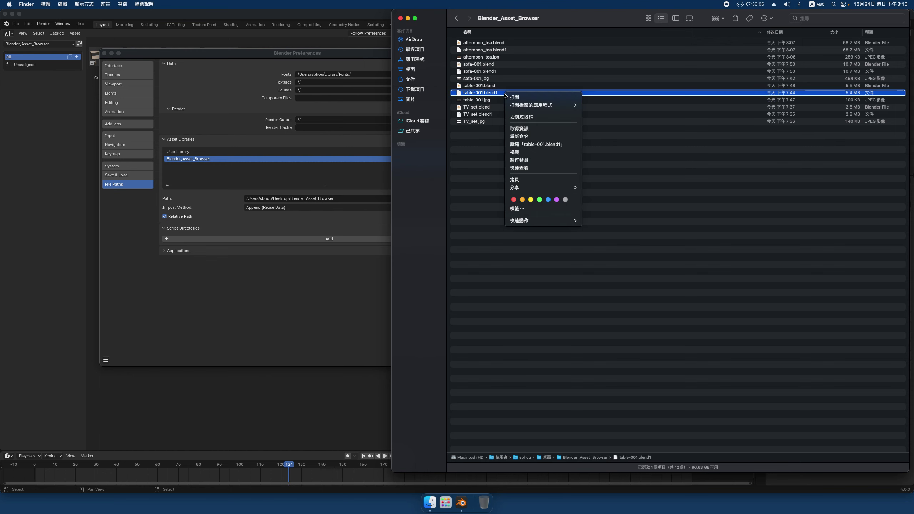
{"action": "left_click", "coordinate": [510, 116]}
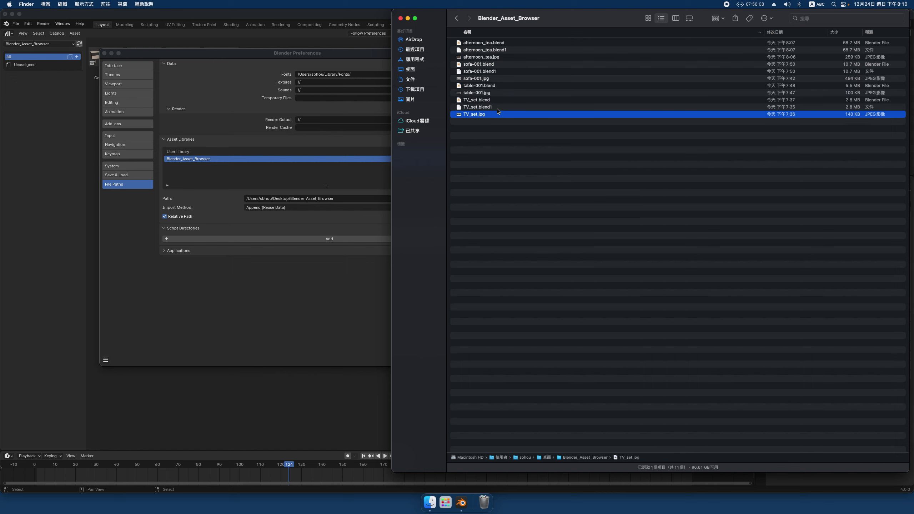
{"action": "right_click", "coordinate": [508, 108]}
{"action": "left_click", "coordinate": [548, 133]}
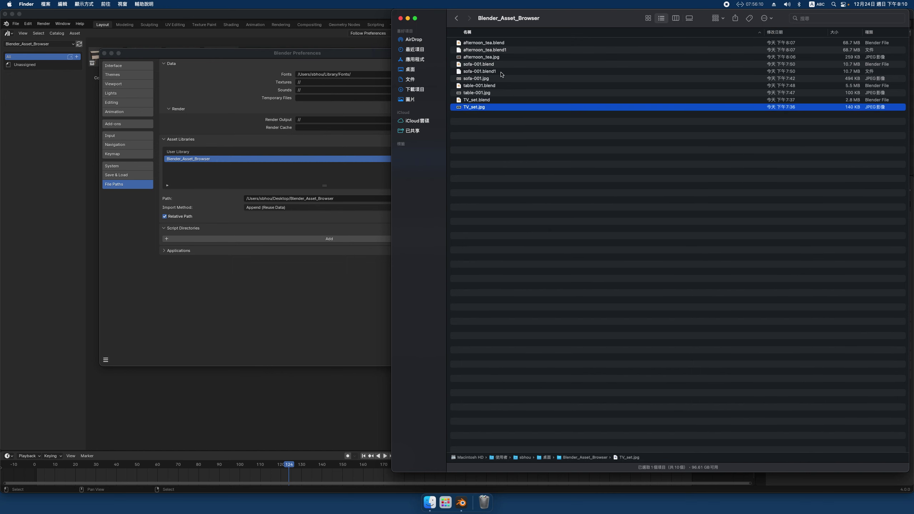
{"action": "right_click", "coordinate": [504, 71]}
{"action": "left_click", "coordinate": [528, 94]}
{"action": "right_click", "coordinate": [514, 50]}
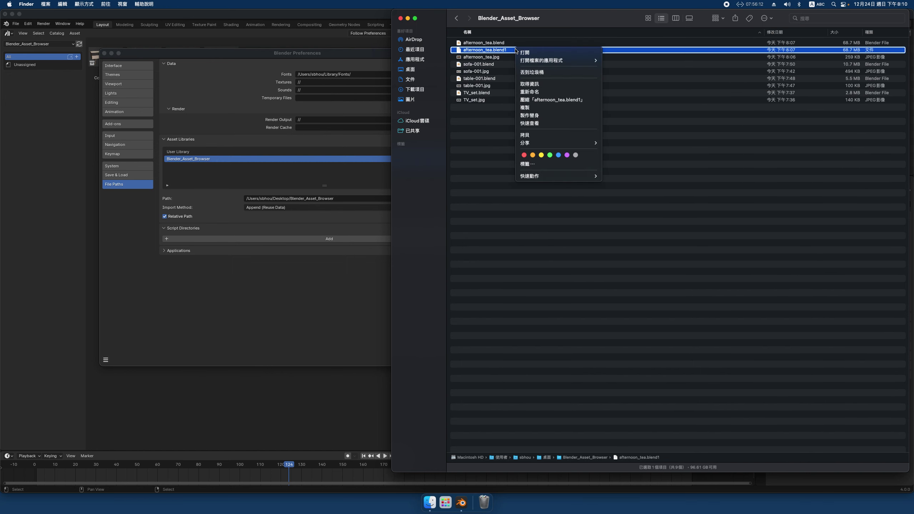
{"action": "left_click", "coordinate": [540, 73]}
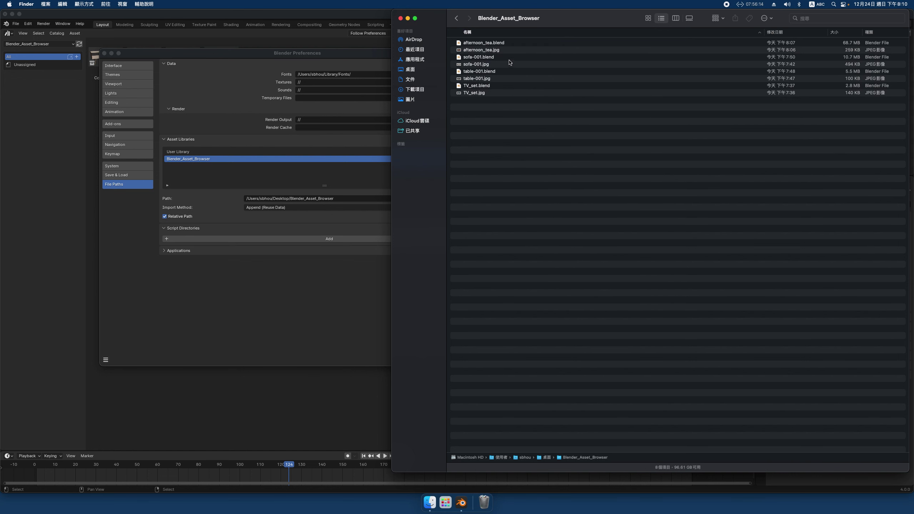
- Sort the remaining files by kind, look over the .blend and .jpg files, and close Finder
{"action": "left_click", "coordinate": [502, 44]}
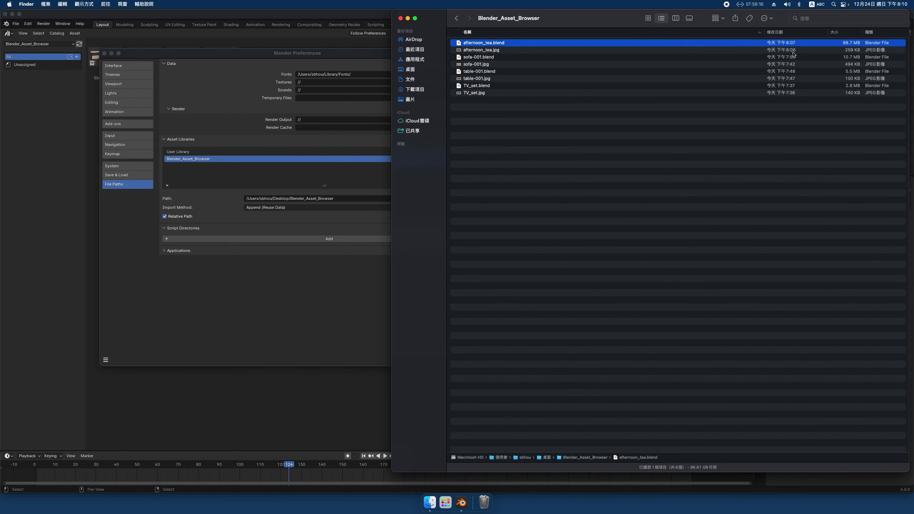
{"action": "left_click", "coordinate": [877, 33]}
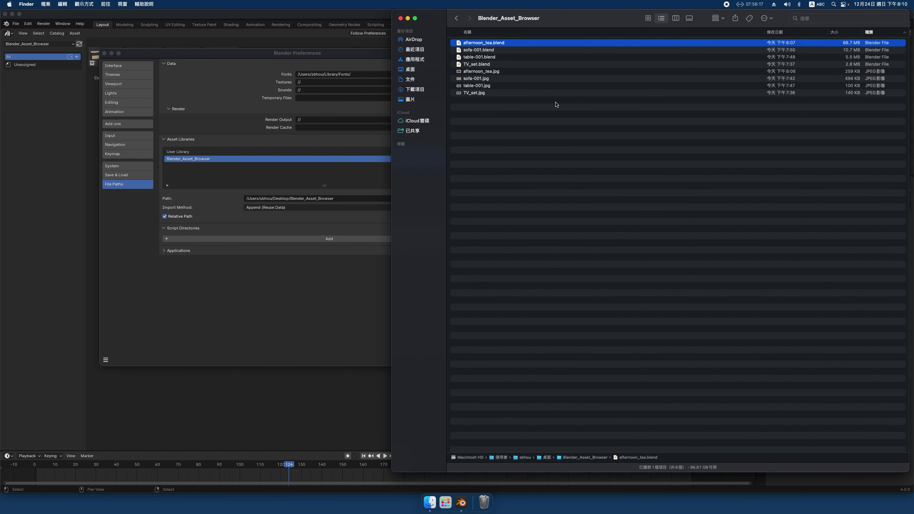
{"action": "left_click", "coordinate": [503, 50]}
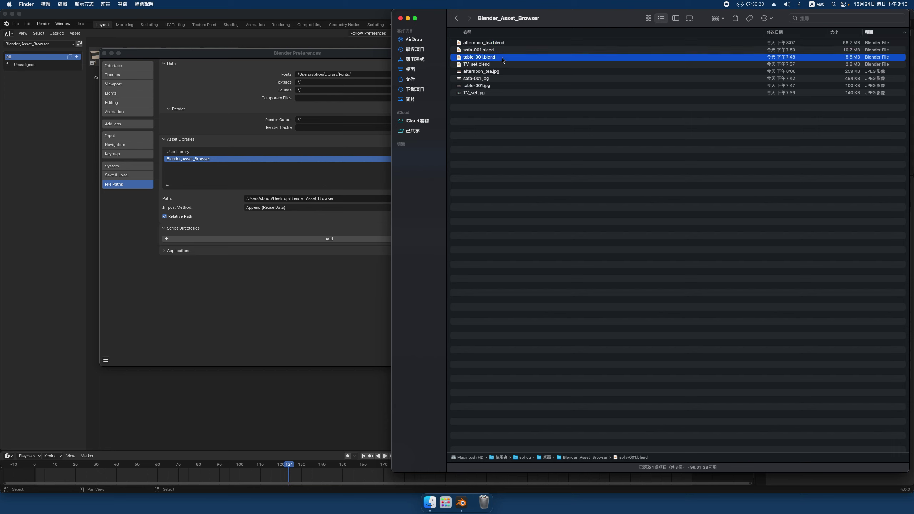
{"action": "left_click", "coordinate": [501, 67]}
{"action": "left_click", "coordinate": [505, 57]}
{"action": "left_click", "coordinate": [507, 44]}
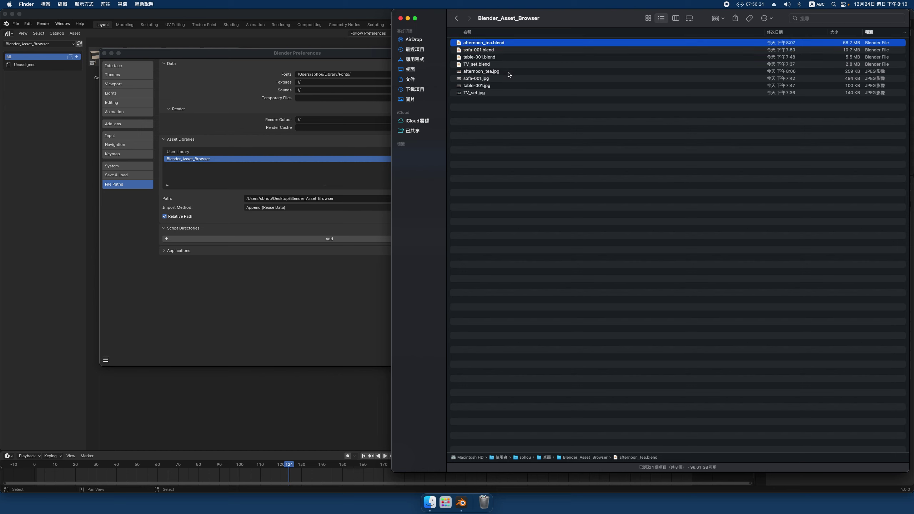
{"action": "left_click", "coordinate": [509, 72]}
{"action": "left_click", "coordinate": [504, 87]}
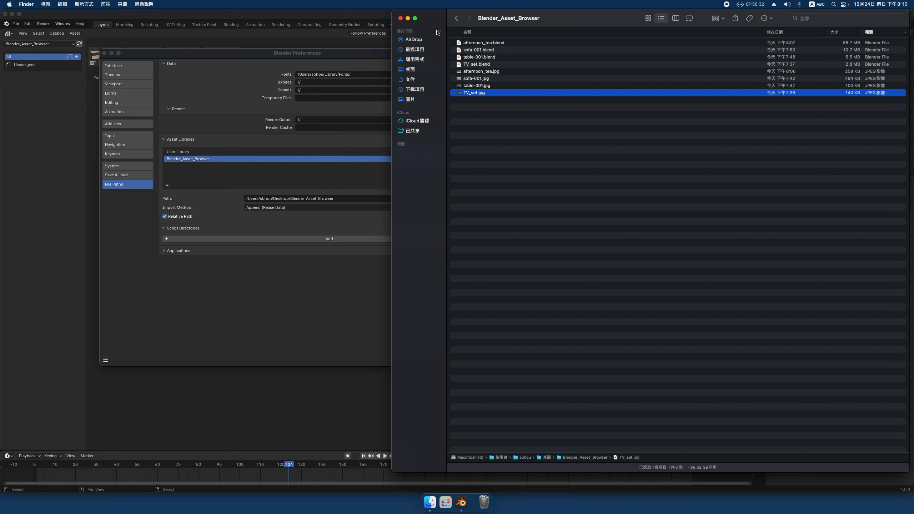
{"action": "left_click", "coordinate": [401, 18]}
- Select Coffee table and show a widened Asset Details sidebar
{"action": "left_click", "coordinate": [104, 53]}
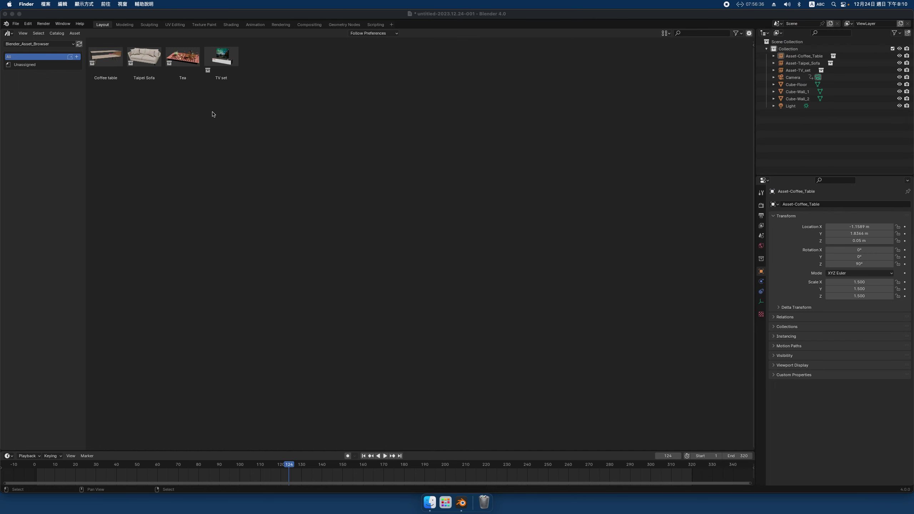
{"action": "left_click", "coordinate": [107, 59]}
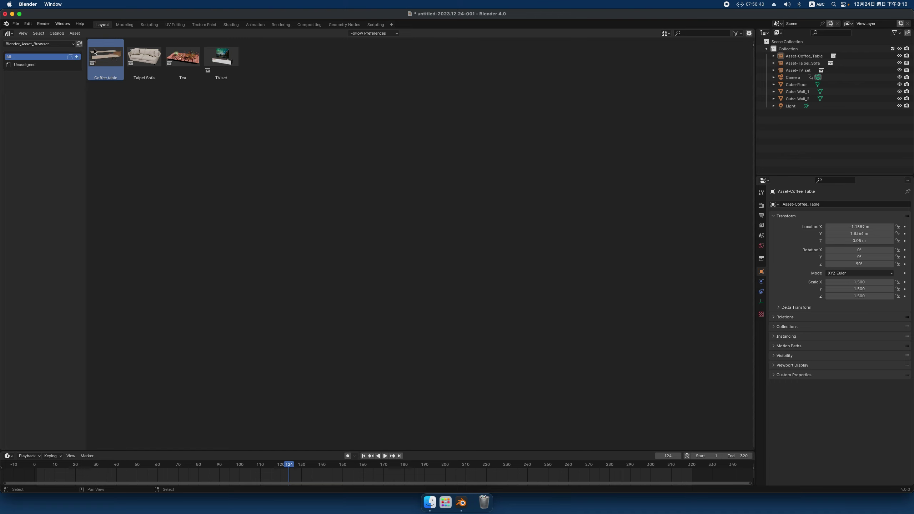
{"action": "left_click", "coordinate": [22, 33]}
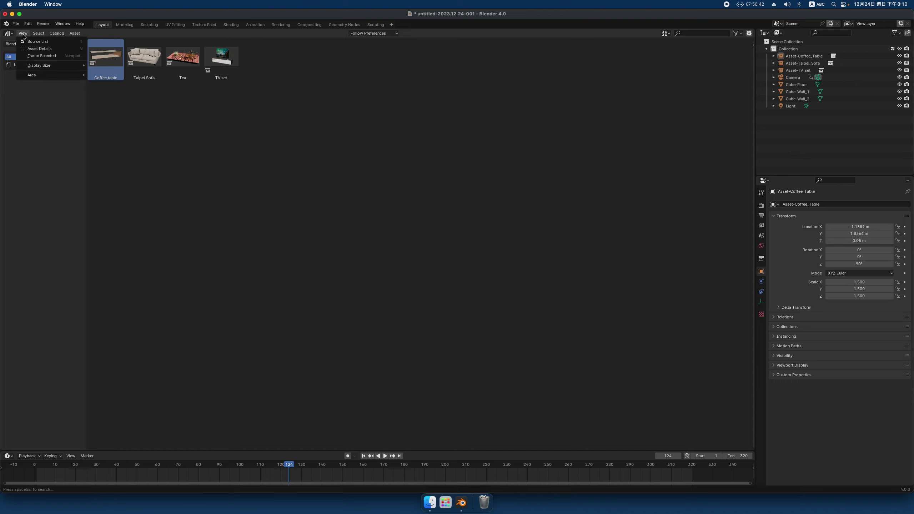
{"action": "left_click", "coordinate": [42, 48]}
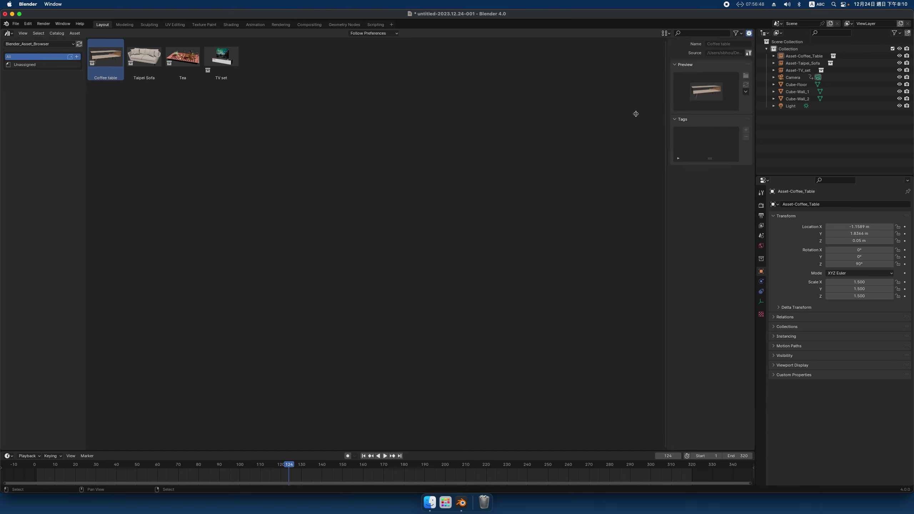
{"action": "left_click_drag", "start_coordinate": [669, 116], "coordinate": [525, 115]}
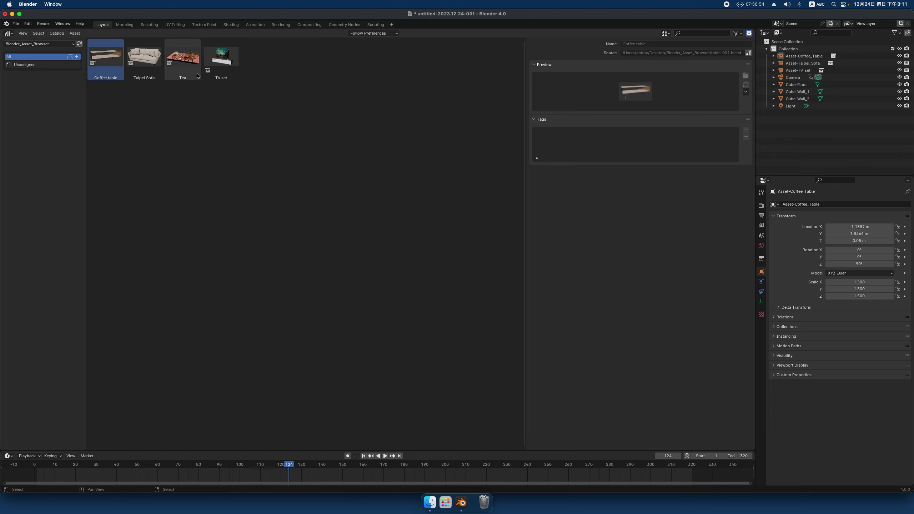
- Review the Taipei Sofa, Tea and TV set assets' details in turn
{"action": "left_click", "coordinate": [149, 61]}
{"action": "left_click", "coordinate": [183, 61]}
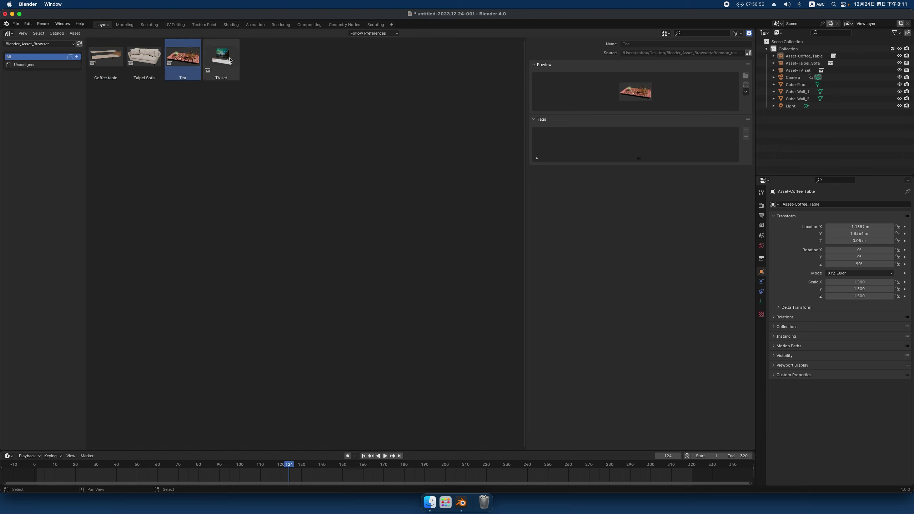
{"action": "left_click", "coordinate": [230, 60]}
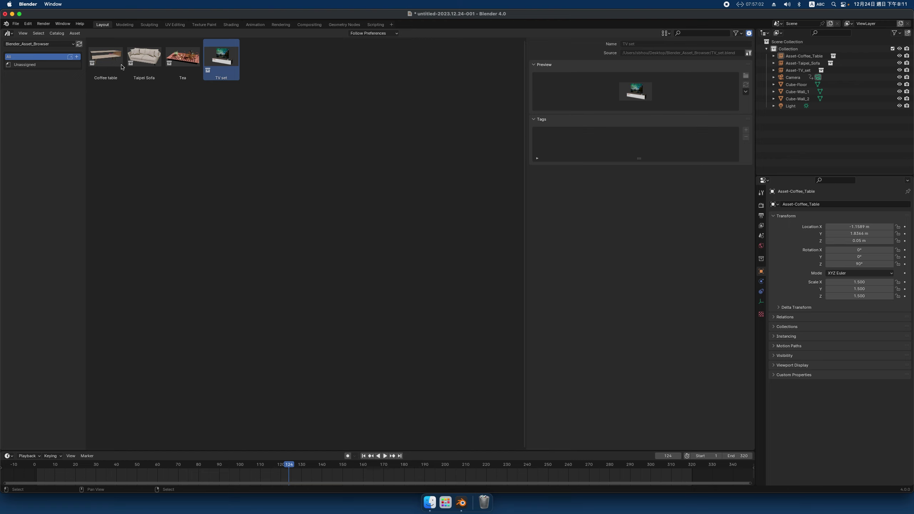
{"action": "left_click", "coordinate": [29, 28]}
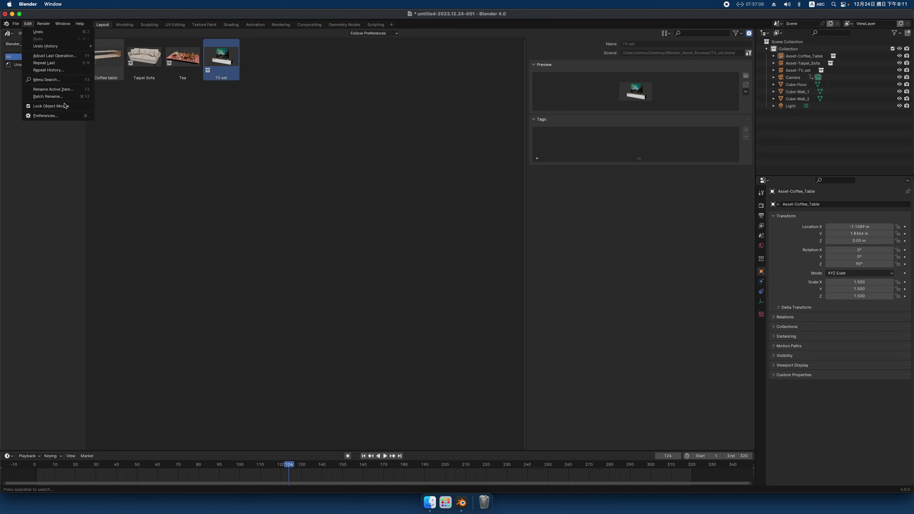
{"action": "left_click", "coordinate": [60, 120]}
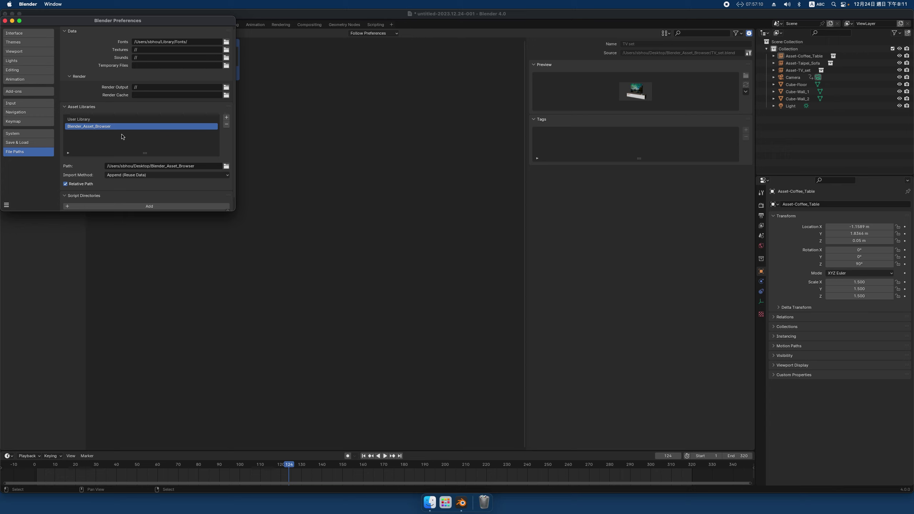
{"action": "left_click", "coordinate": [5, 20]}
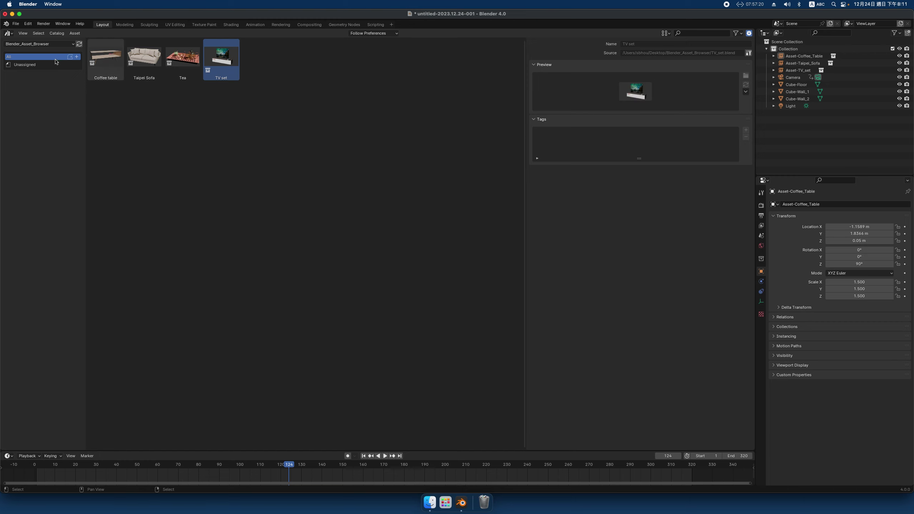
- Start a new General file without saving the living-room scene
{"action": "left_click", "coordinate": [17, 28]}
{"action": "mouse_move", "coordinate": [26, 31]}
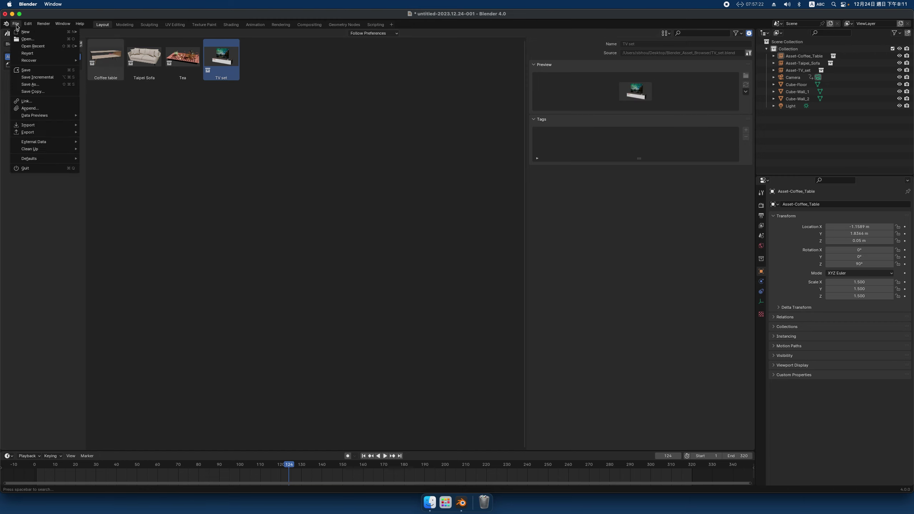
{"action": "left_click", "coordinate": [97, 34]}
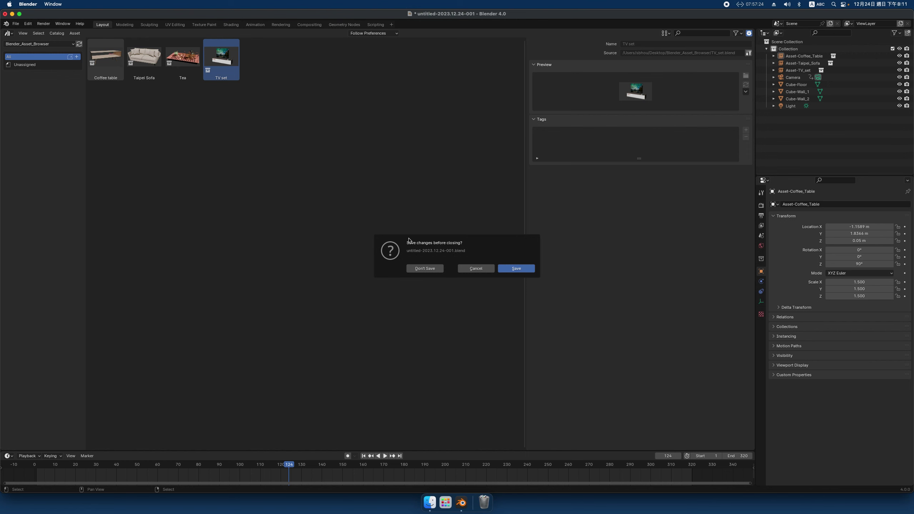
{"action": "left_click", "coordinate": [432, 271]}
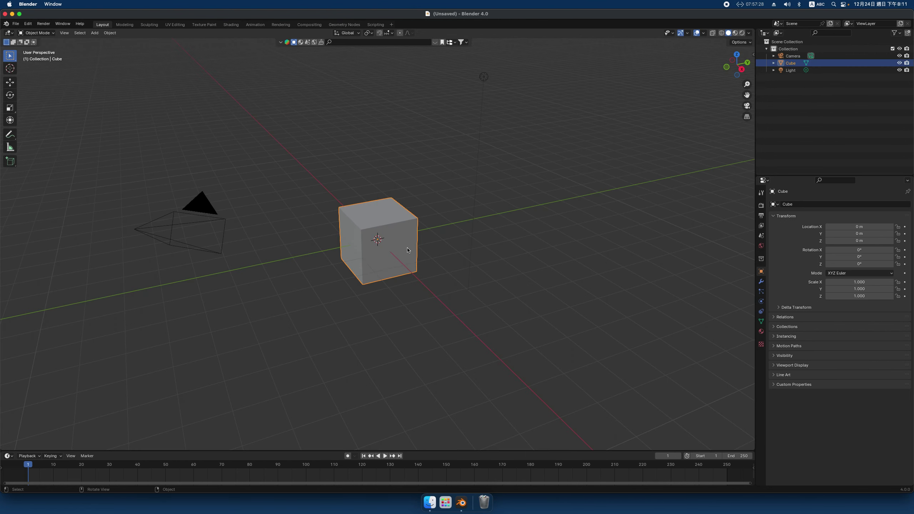
- Zoom in and mark the default Cube as an asset from the Outliner
{"action": "scroll", "coordinate": [404, 248], "scroll_direction": "up", "scroll_amount": 3}
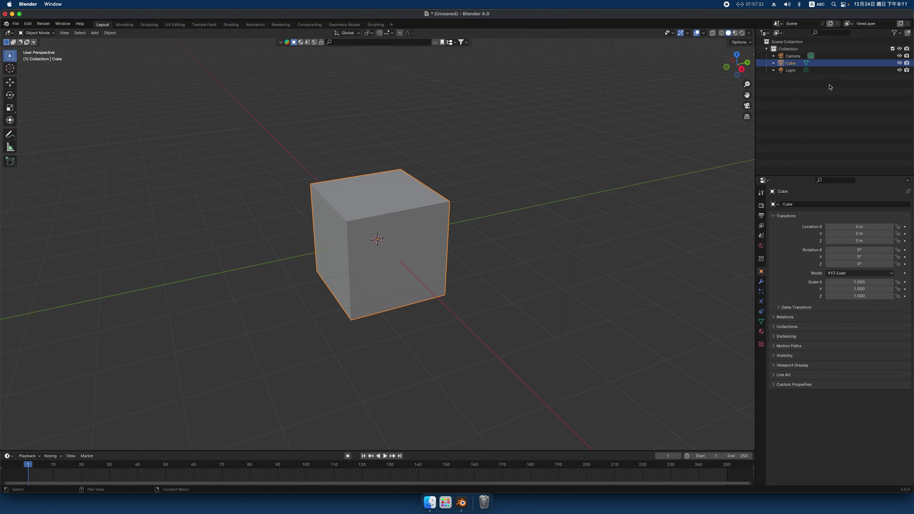
{"action": "right_click", "coordinate": [827, 65]}
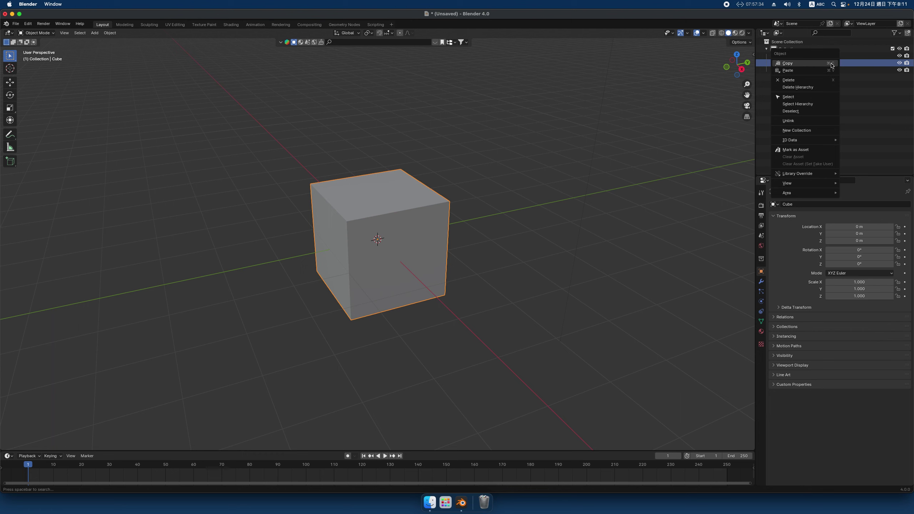
{"action": "left_click", "coordinate": [859, 65]}
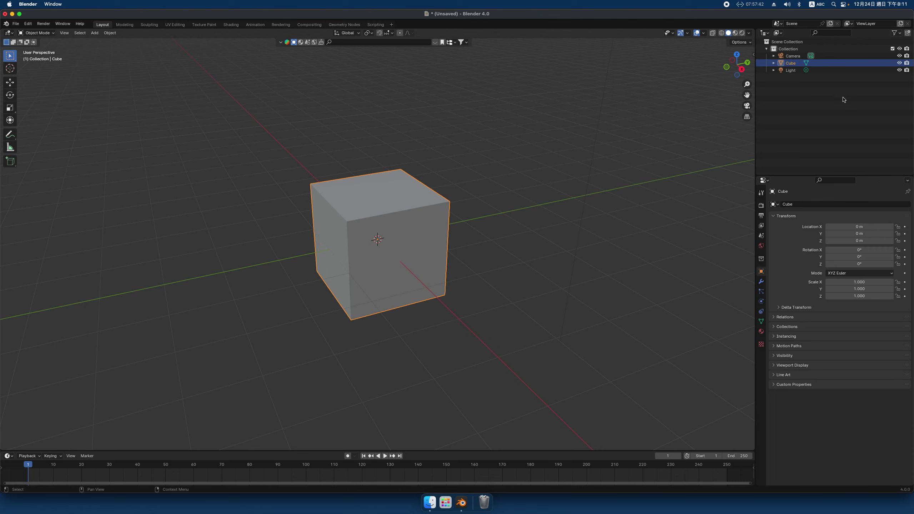
{"action": "right_click", "coordinate": [826, 64]}
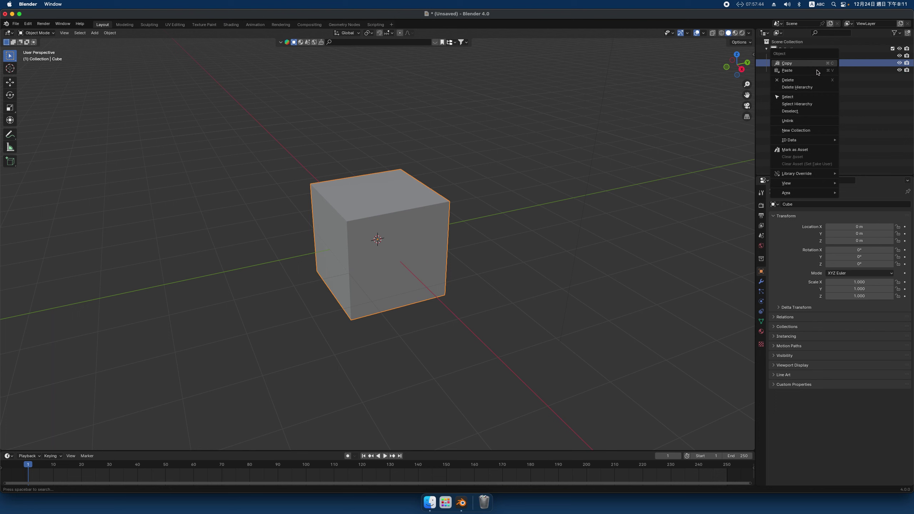
{"action": "left_click", "coordinate": [816, 153]}
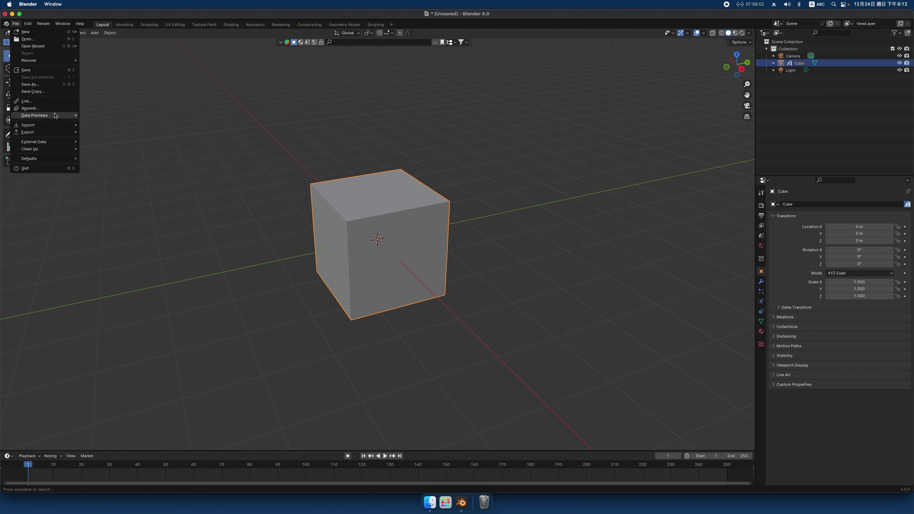
- Save the cube scene as tmp.blend in the Blender_Asset_Browser library folder
{"action": "left_click", "coordinate": [50, 84]}
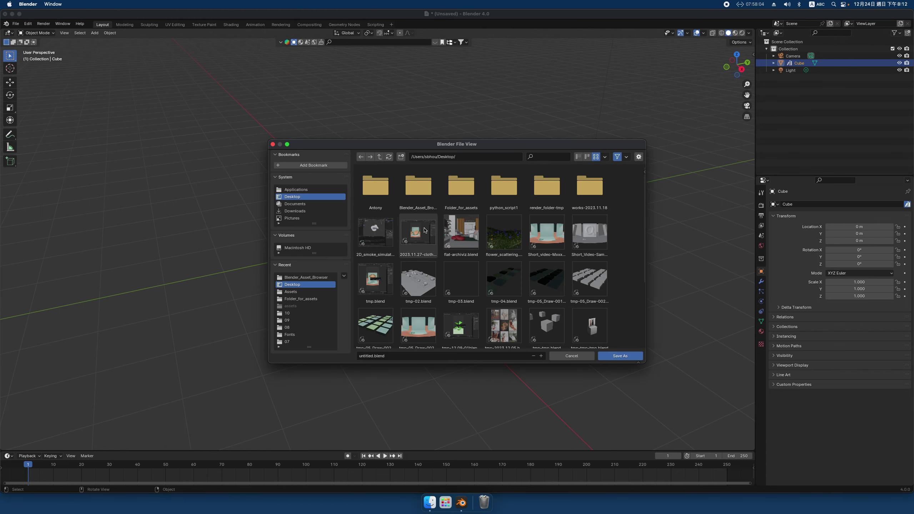
{"action": "double_click", "coordinate": [419, 193]}
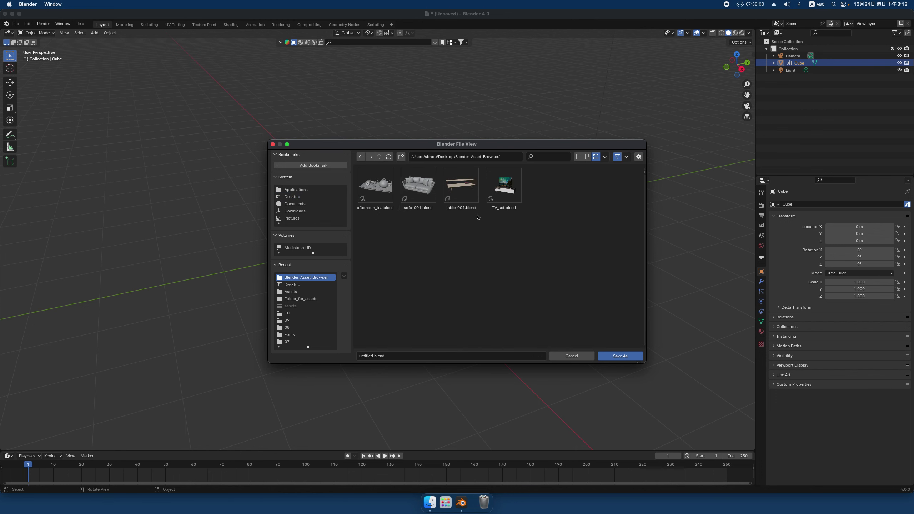
{"action": "double_click", "coordinate": [371, 356]}
{"action": "key", "text": "BackSpace"}
{"action": "type", "text": "tmp"}
{"action": "left_click", "coordinate": [625, 357]}
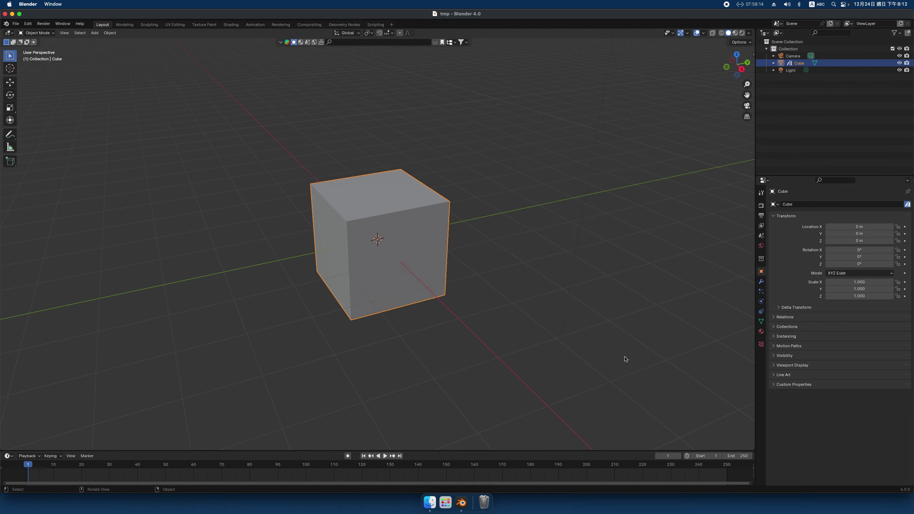
- Widen the side panels and turn the properties area into an Asset Browser
{"action": "left_click_drag", "start_coordinate": [755, 272], "coordinate": [609, 267]}
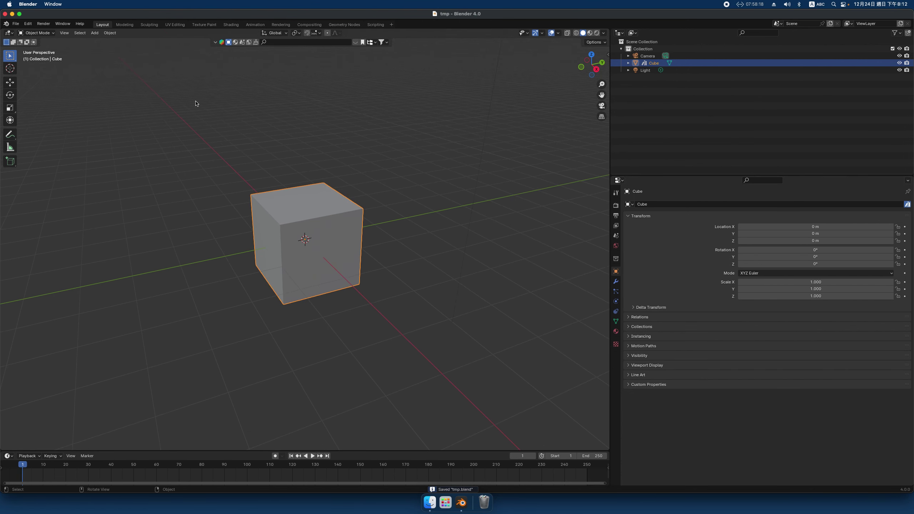
{"action": "left_click", "coordinate": [9, 32]}
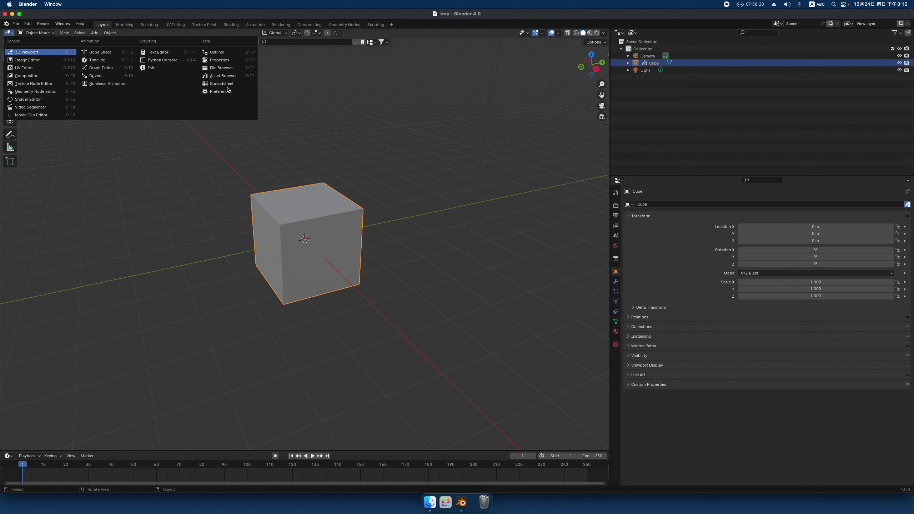
{"action": "left_click", "coordinate": [594, 215]}
{"action": "left_click", "coordinate": [620, 180]}
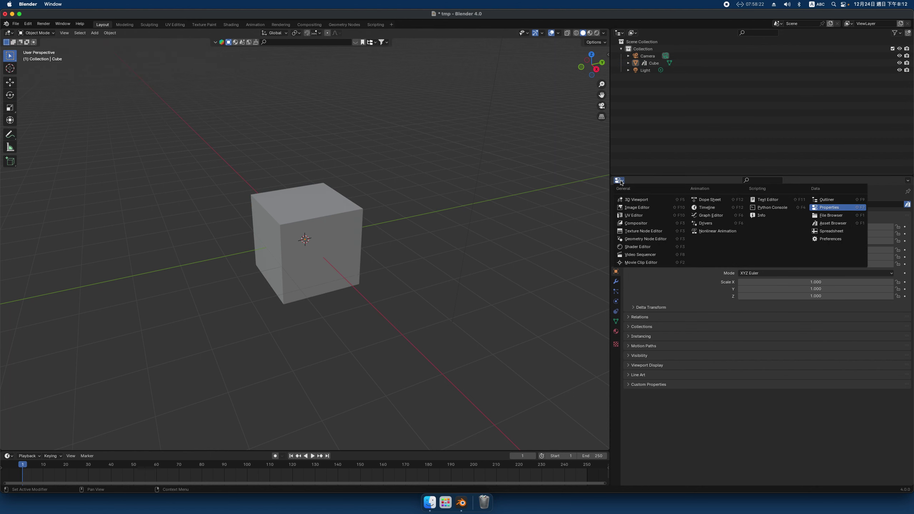
{"action": "left_click", "coordinate": [845, 226]}
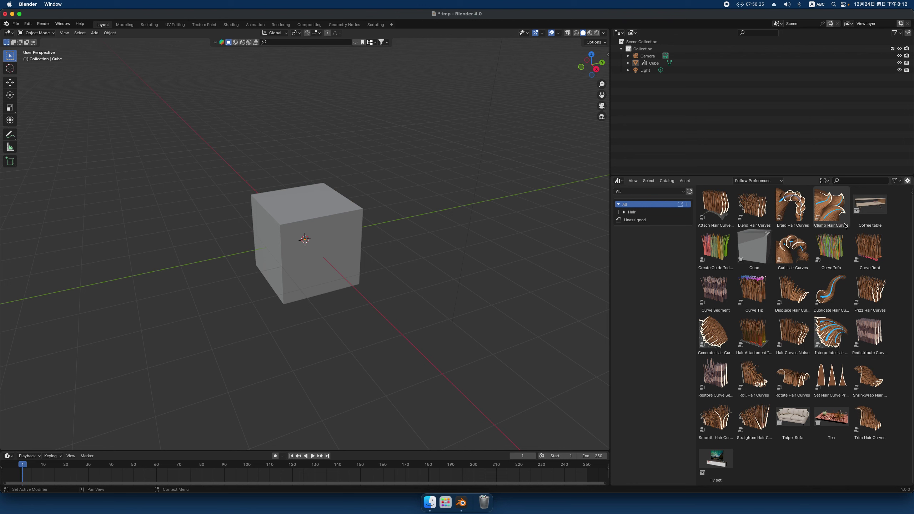
- Show the Blender_Asset_Browser library in it and widen the browser area
{"action": "left_click", "coordinate": [650, 192]}
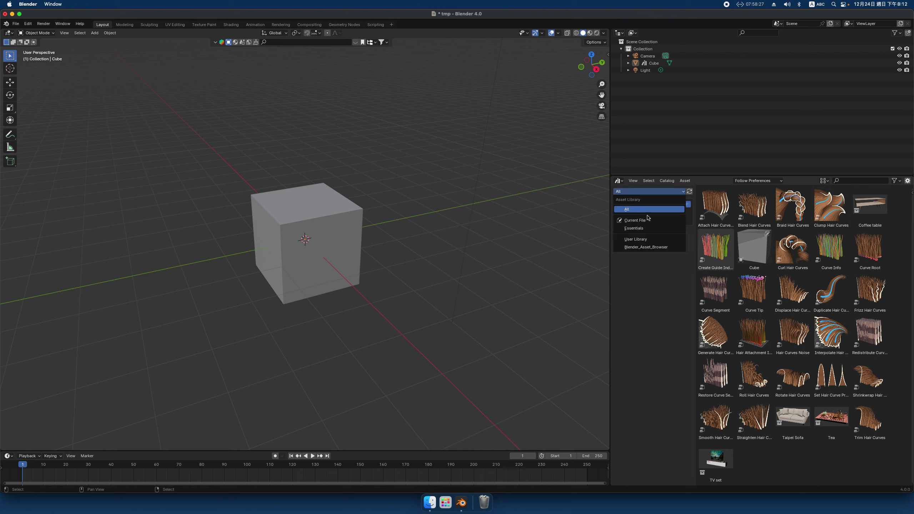
{"action": "left_click", "coordinate": [647, 248]}
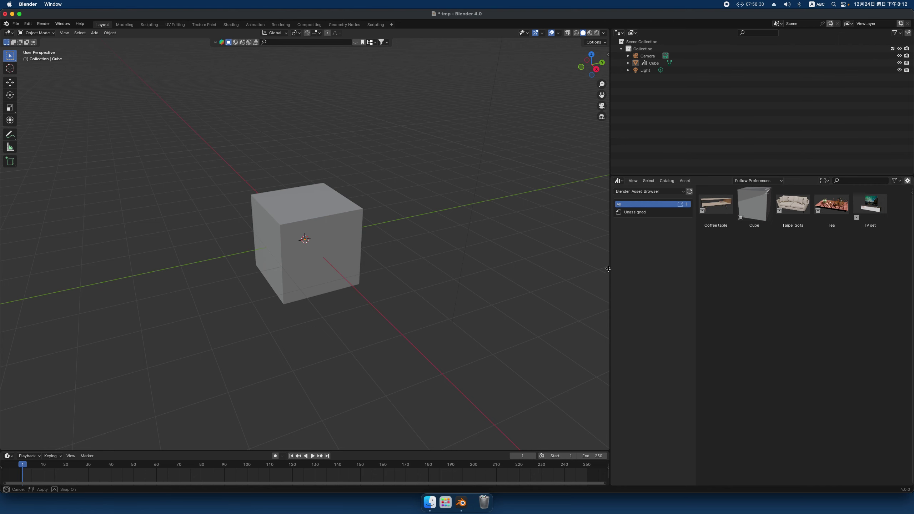
{"action": "left_click_drag", "start_coordinate": [612, 272], "coordinate": [540, 265]}
- Select Cube, open its details sidebar, and cancel loading a custom preview twice
{"action": "left_click", "coordinate": [680, 217]}
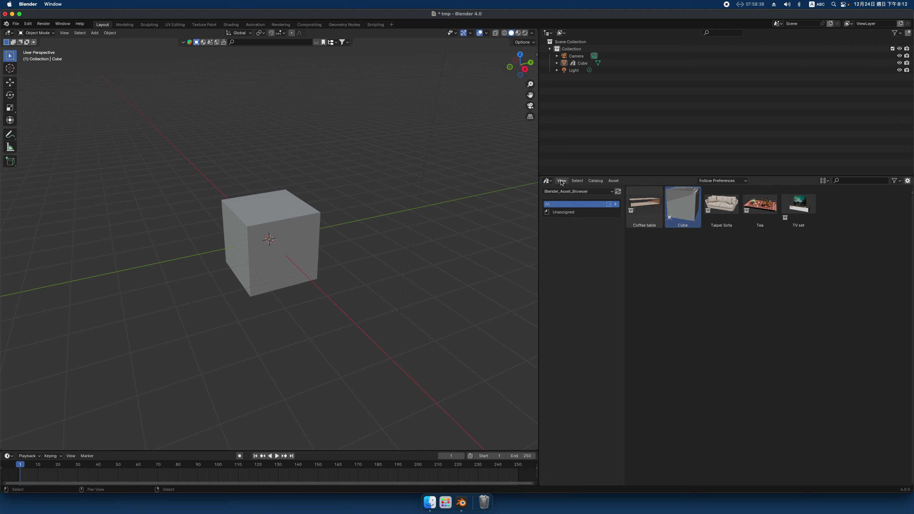
{"action": "key", "text": "n"}
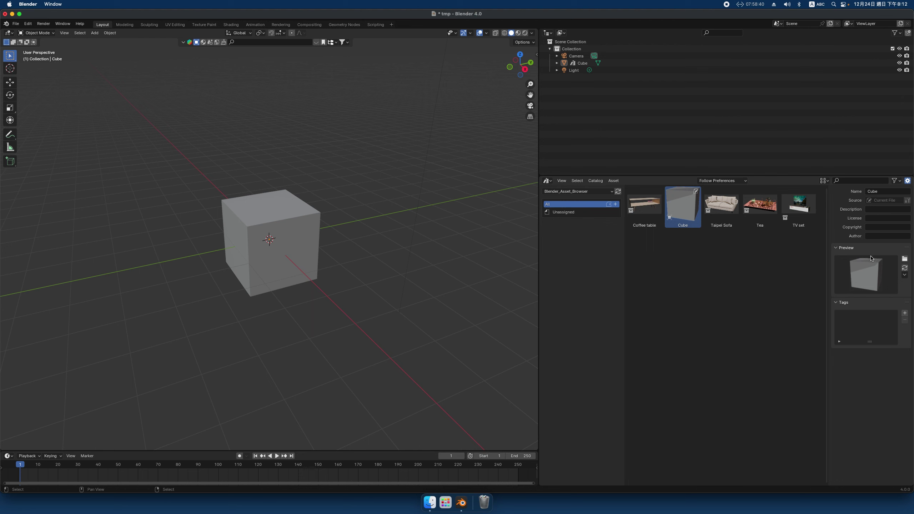
{"action": "left_click", "coordinate": [905, 260]}
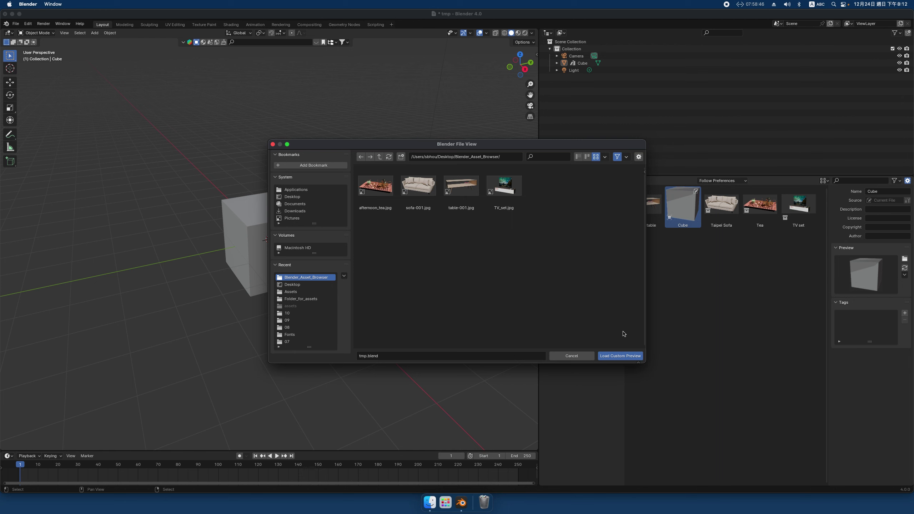
{"action": "left_click", "coordinate": [572, 355]}
{"action": "left_click", "coordinate": [561, 180]}
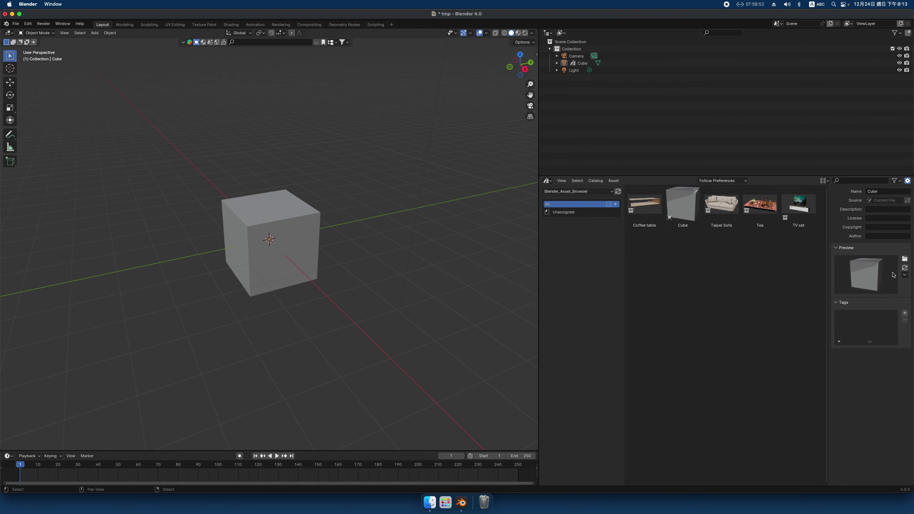
{"action": "left_click", "coordinate": [905, 259]}
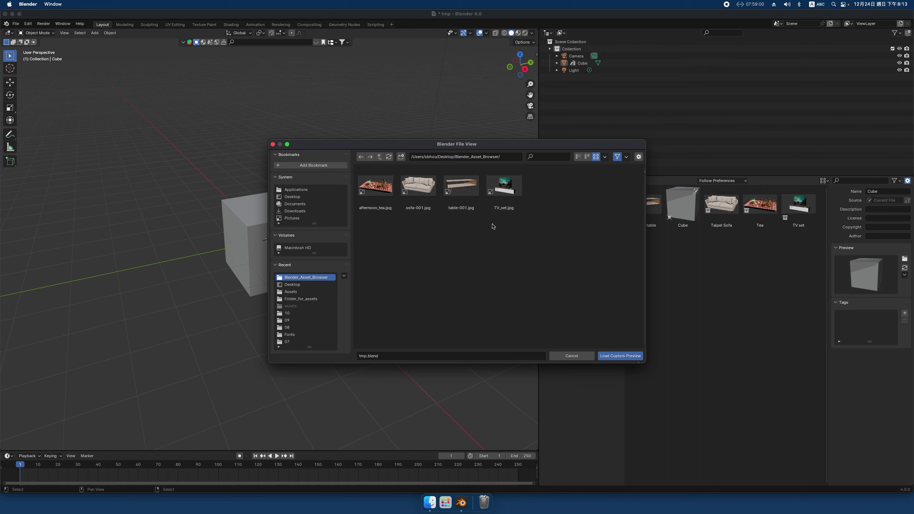
{"action": "left_click", "coordinate": [585, 358]}
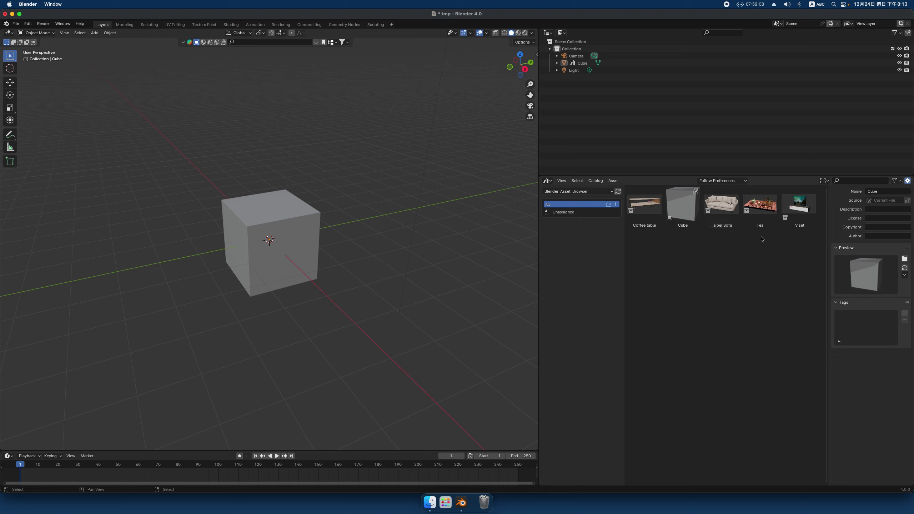
- Widen the viewport, then drag four Taipei Sofa copies around the cube and the Tea set onto it
{"action": "left_click_drag", "start_coordinate": [538, 263], "coordinate": [667, 266]}
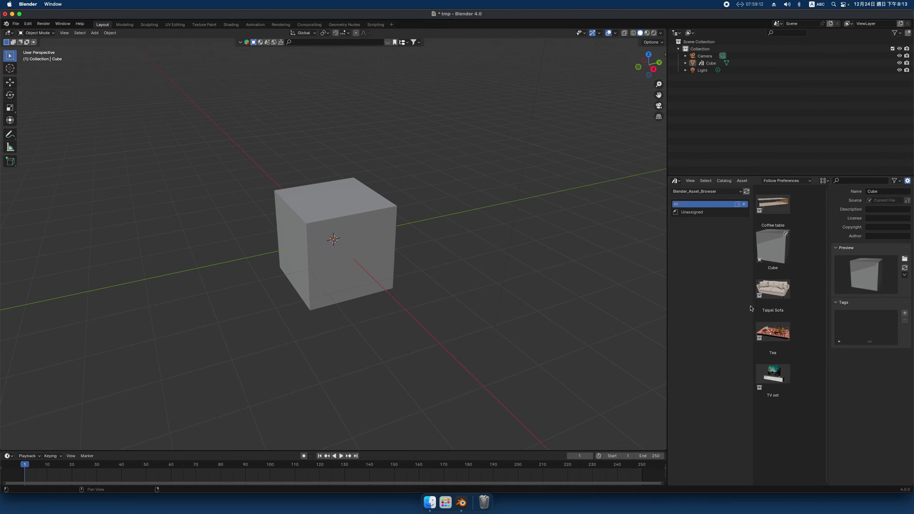
{"action": "left_click_drag", "start_coordinate": [773, 290], "coordinate": [559, 267]}
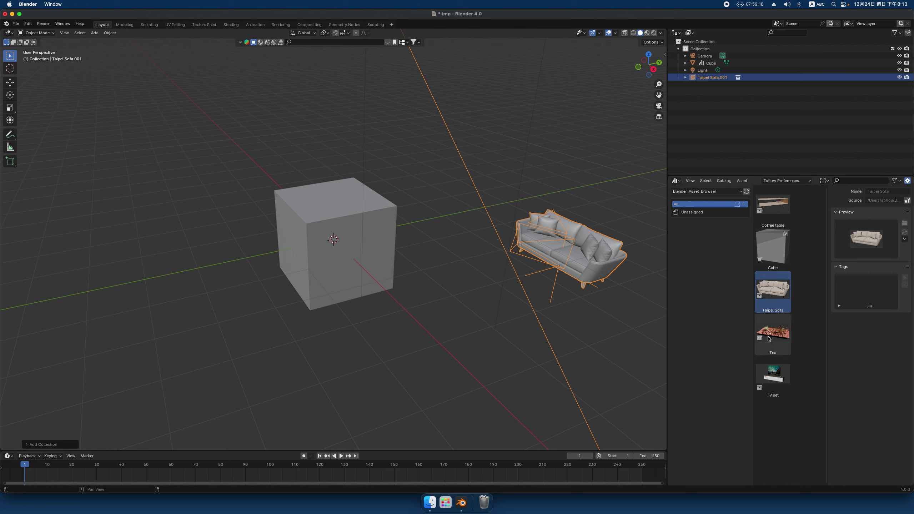
{"action": "mouse_move", "coordinate": [770, 306]}
{"action": "left_mouse_down"}
{"action": "mouse_move", "coordinate": [587, 234]}
{"action": "mouse_move", "coordinate": [471, 158]}
{"action": "left_mouse_up"}
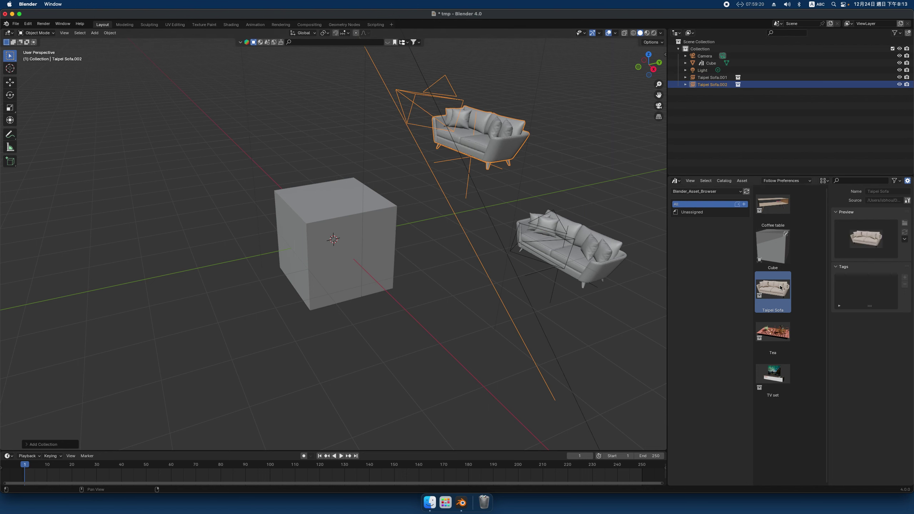
{"action": "left_click_drag", "start_coordinate": [773, 290], "coordinate": [306, 133]}
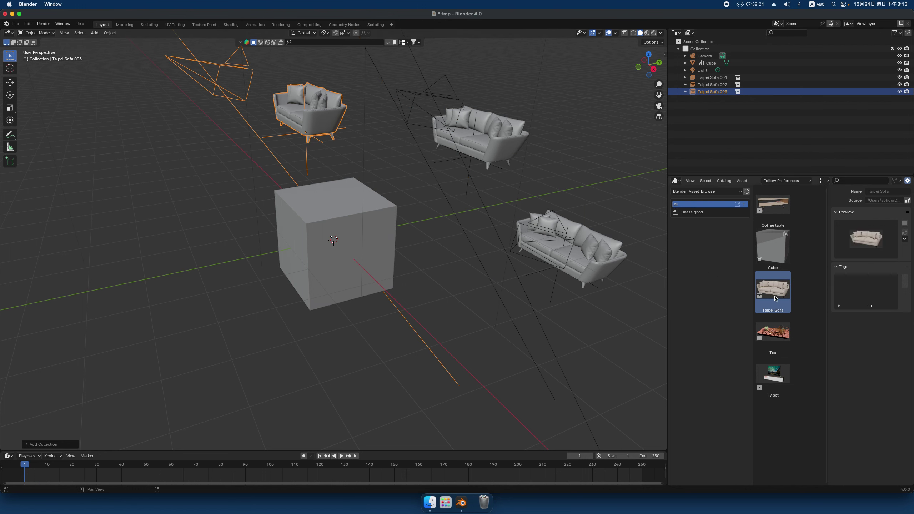
{"action": "left_click_drag", "start_coordinate": [772, 298], "coordinate": [488, 318]}
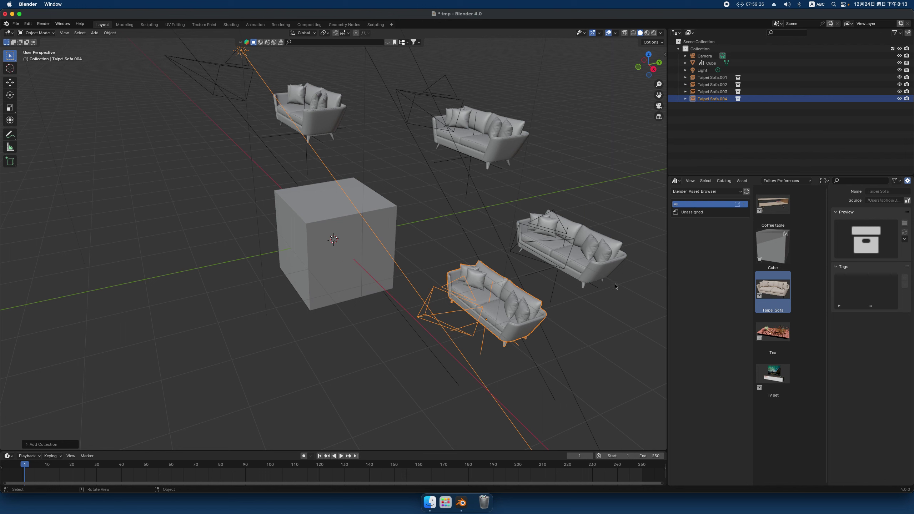
{"action": "mouse_move", "coordinate": [773, 335]}
{"action": "left_mouse_down"}
{"action": "mouse_move", "coordinate": [613, 314]}
{"action": "mouse_move", "coordinate": [326, 204]}
{"action": "left_mouse_up"}
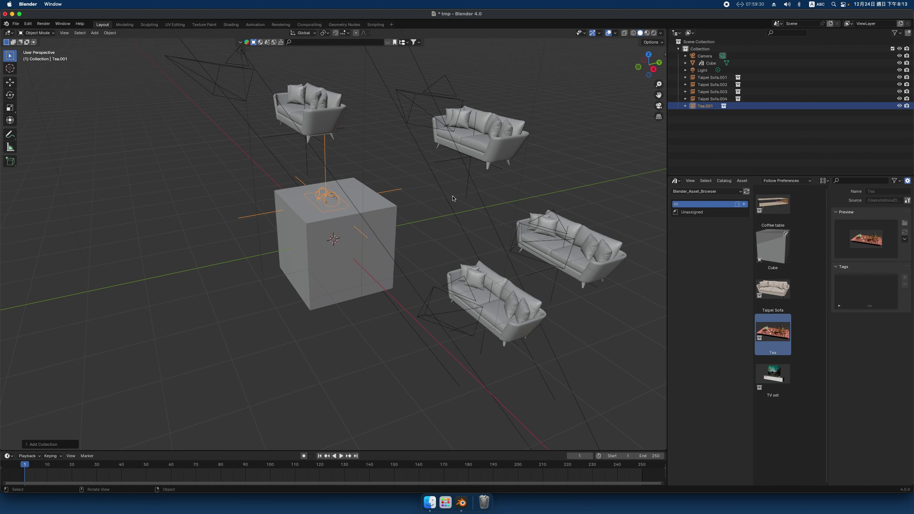
{"action": "left_click", "coordinate": [426, 221]}
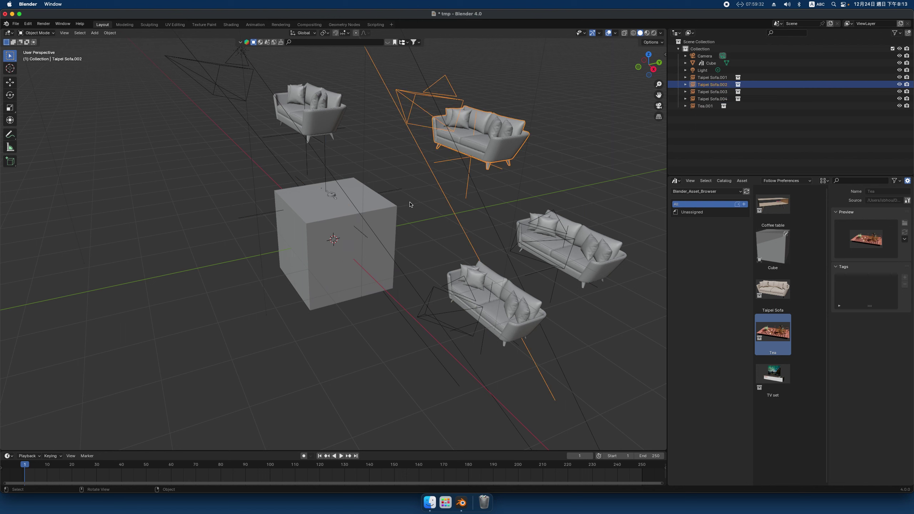
- Select Tea.001 and raise it above the cube
{"action": "left_click", "coordinate": [328, 198]}
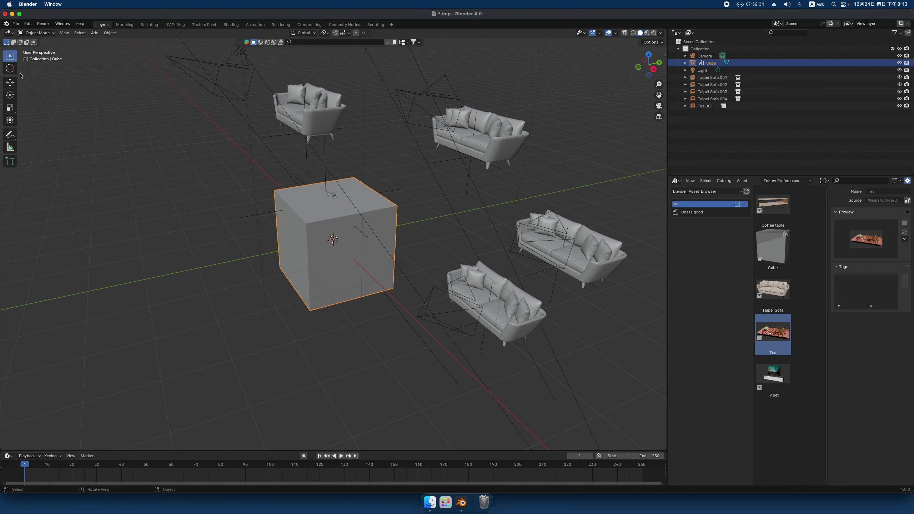
{"action": "left_click", "coordinate": [778, 107]}
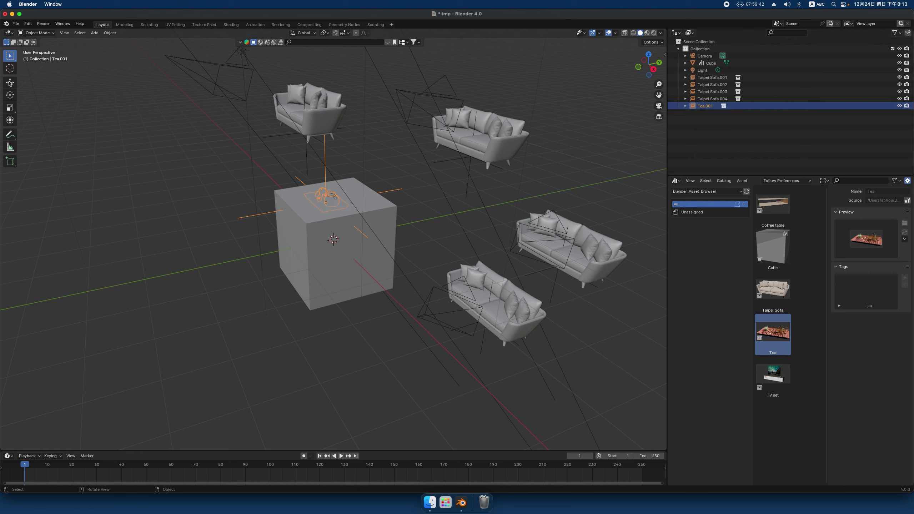
{"action": "key", "text": "shift+space"}
{"action": "key", "text": "g"}
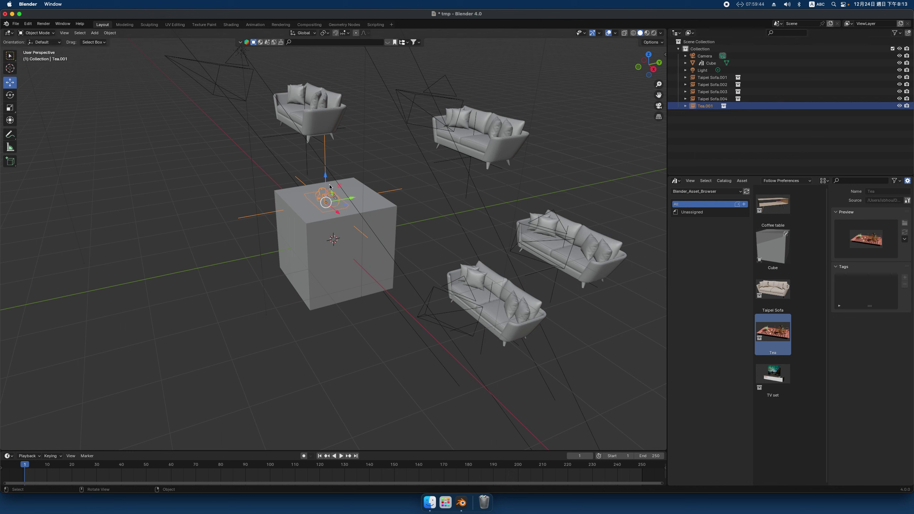
{"action": "left_click_drag", "start_coordinate": [327, 173], "coordinate": [329, 138]}
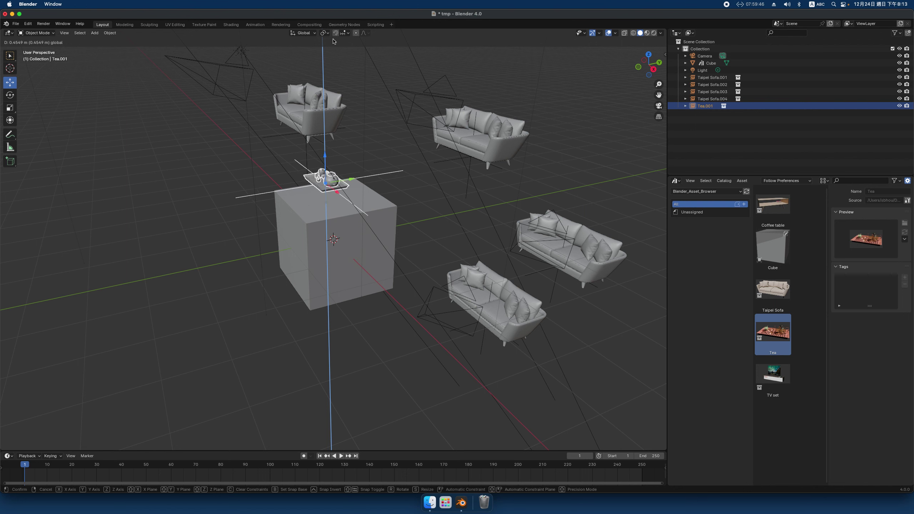
- Turn on snapping and snap the tea set onto the cube's top face
{"action": "left_click", "coordinate": [335, 33]}
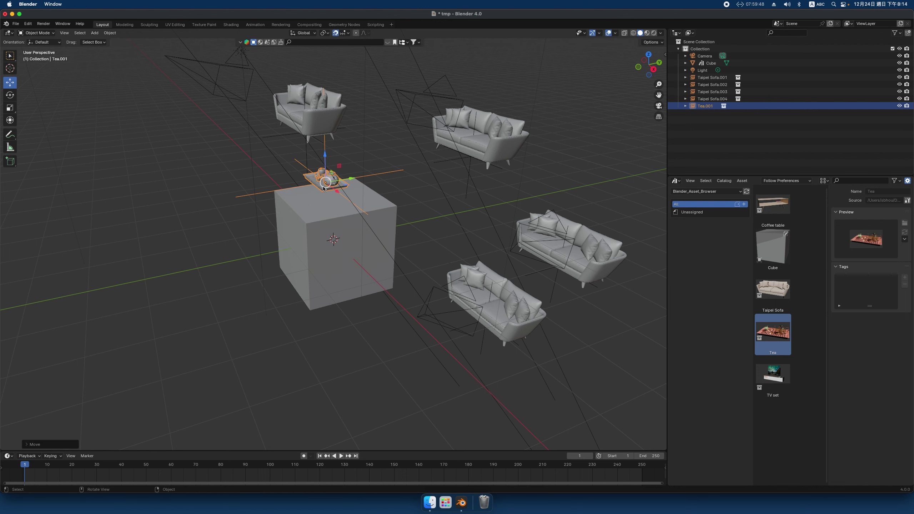
{"action": "key", "text": "g"}
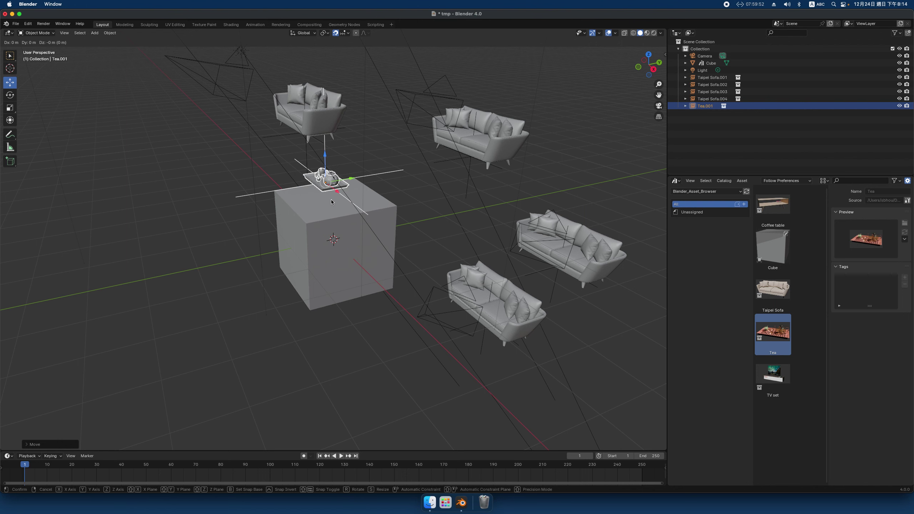
{"action": "left_click", "coordinate": [331, 202]}
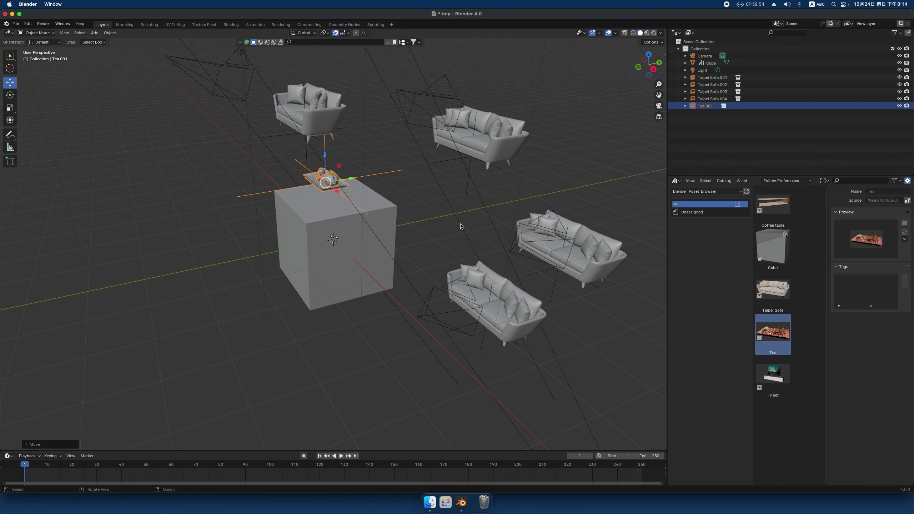
{"action": "mouse_move", "coordinate": [461, 225]}
{"action": "middle_mouse_down"}
{"action": "mouse_move", "coordinate": [508, 226]}
{"action": "mouse_move", "coordinate": [487, 223]}
{"action": "middle_mouse_up"}
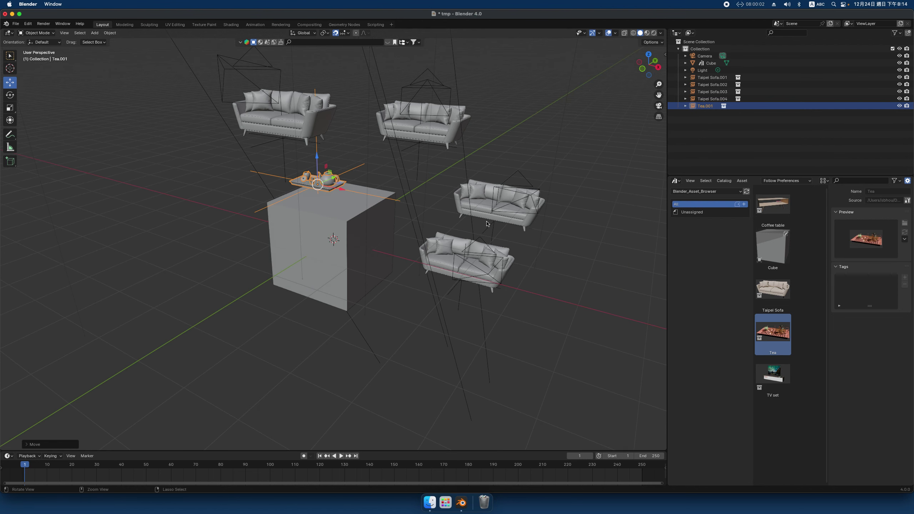